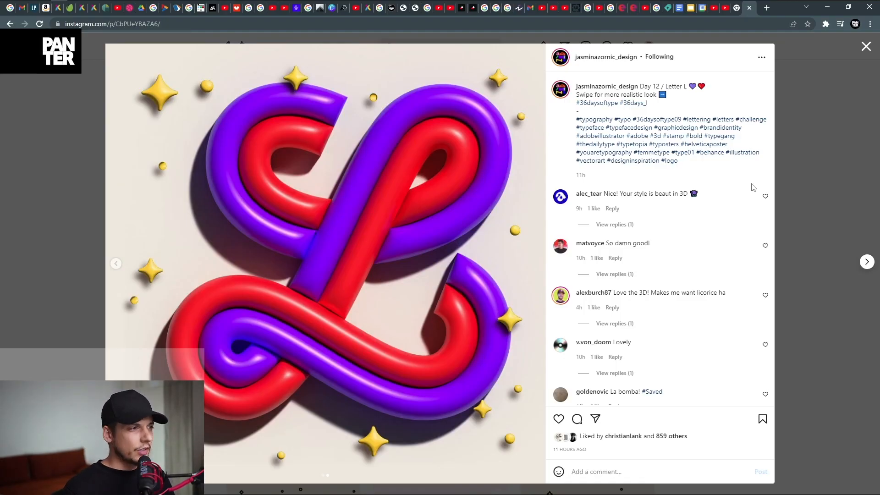
# Compare the flat and the realistic 3D versions of the letter L artwork in the Instagram post.
pyautogui.click(115, 266)
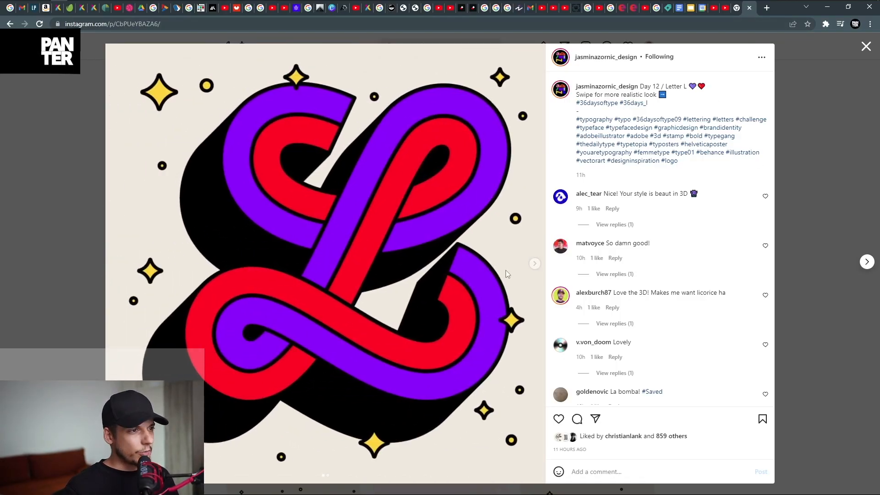
pyautogui.click(535, 265)
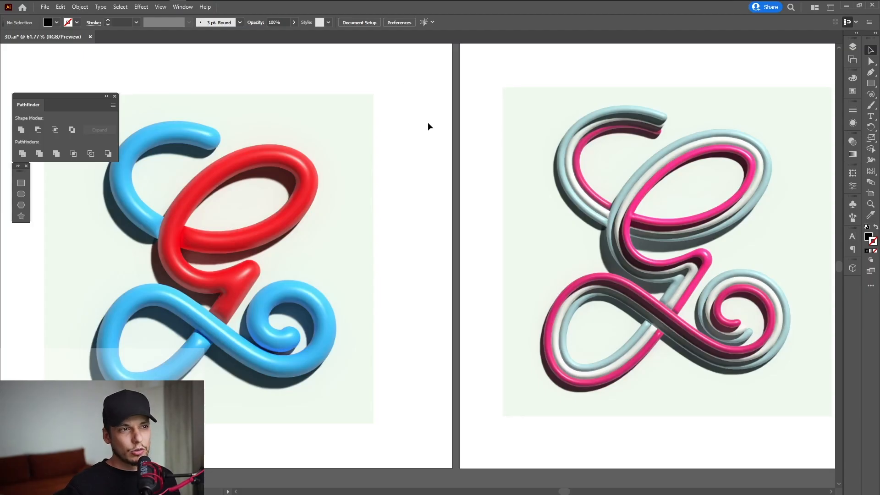
# Switch to Illustrator and examine the finished 3D tube lettering examples and the flat black letter A.
pyautogui.press('space')
pyautogui.moveTo(772, 193); pyautogui.dragTo(604, 188)
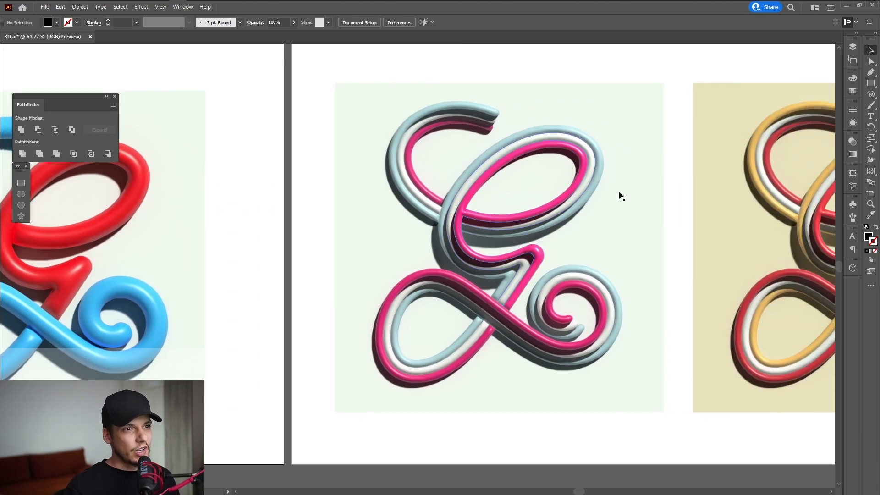
pyautogui.scroll(-2, 603, 189)
pyautogui.press('space')
pyautogui.moveTo(802, 204); pyautogui.dragTo(496, 190)
pyautogui.scroll(1, 653, 194)
pyautogui.press('space')
pyautogui.moveTo(673, 197); pyautogui.dragTo(323, 178)
pyautogui.scroll(2, 505, 190)
pyautogui.press('space')
pyautogui.moveTo(590, 192)
pyautogui.mouseDown()
pyautogui.moveTo(576, 200)
pyautogui.moveTo(603, 197)
pyautogui.mouseUp()
pyautogui.scroll(-1, 576, 199)
pyautogui.press('space')
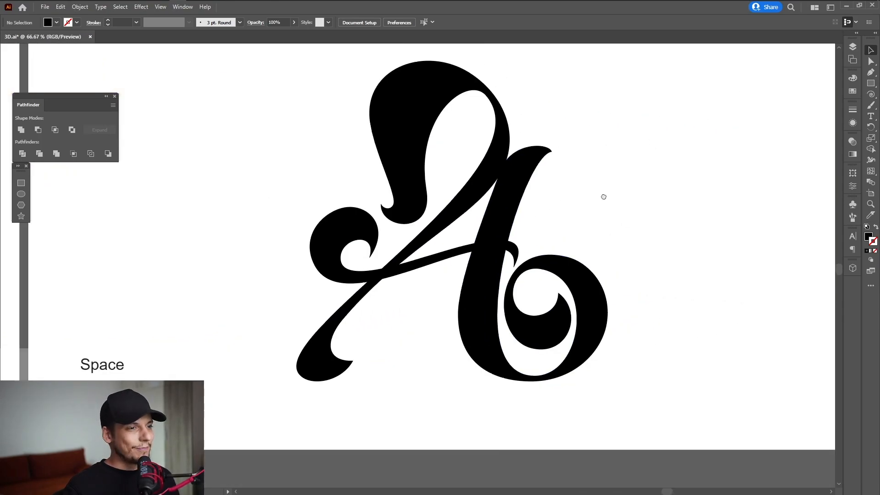
pyautogui.press('z')
pyautogui.moveTo(483, 111); pyautogui.dragTo(509, 130)
pyautogui.press('space')
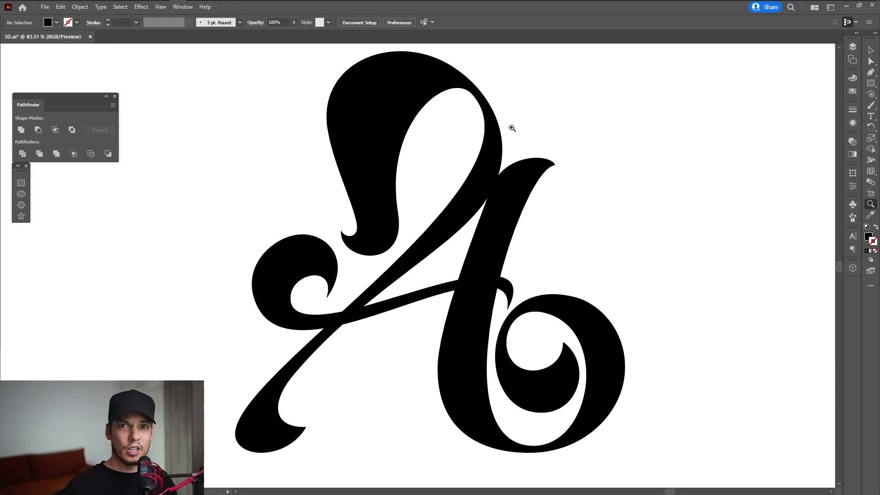
# Examine how the yellow, white and red tubes overlap and cast shadows in the striped 3D example.
pyautogui.scroll(-2, 503, 141)
pyautogui.press('space')
pyautogui.moveTo(299, 202); pyautogui.dragTo(631, 220)
pyautogui.scroll(2, 298, 180)
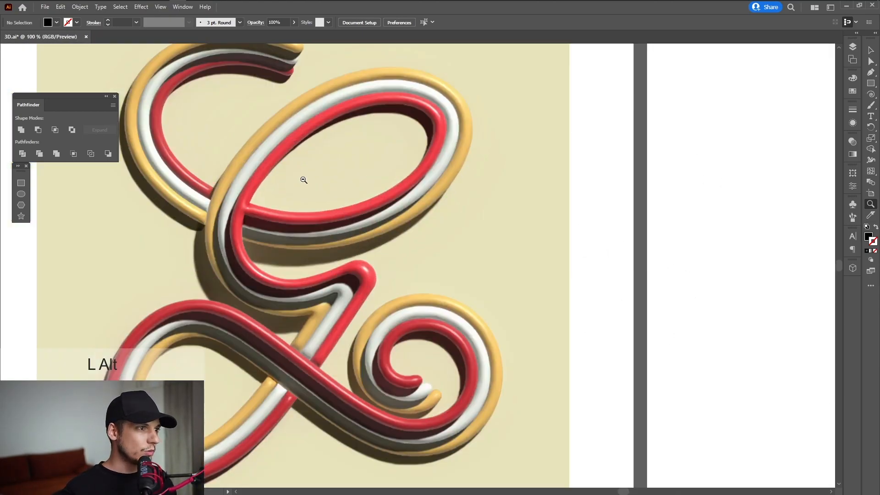
pyautogui.press('space')
pyautogui.moveTo(304, 168); pyautogui.dragTo(403, 215)
pyautogui.press('space')
pyautogui.moveTo(404, 147); pyautogui.dragTo(397, 121)
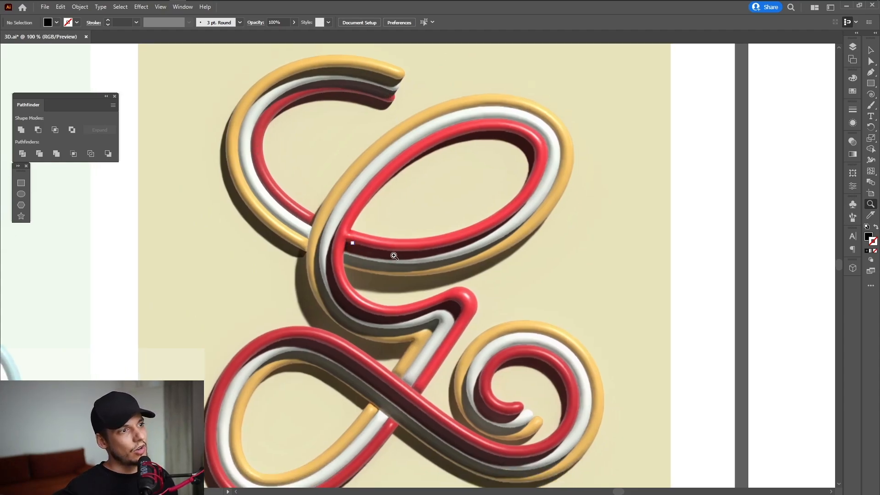
pyautogui.press('space')
pyautogui.moveTo(338, 277); pyautogui.dragTo(336, 208)
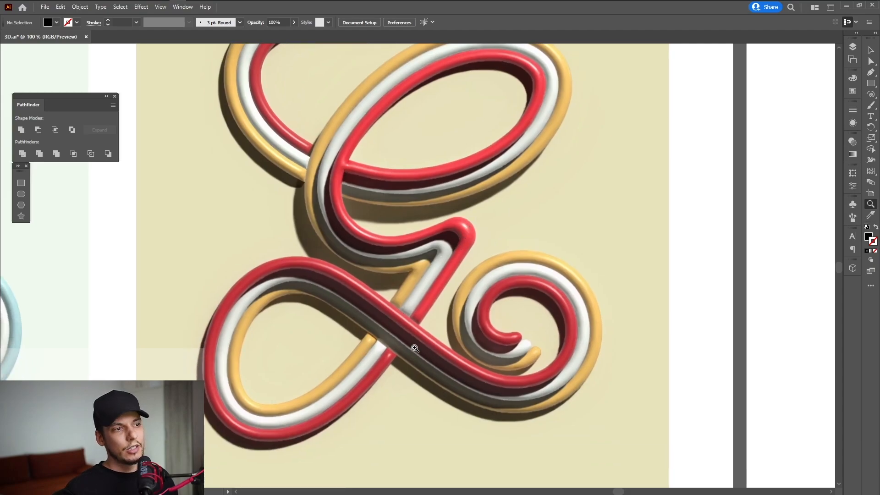
# Move the letter A's crossbar and looped diagonal aside to check they are separate shapes, undoing each move.
pyautogui.scroll(-2, 445, 369)
pyautogui.press('space')
pyautogui.moveTo(642, 287); pyautogui.dragTo(304, 242)
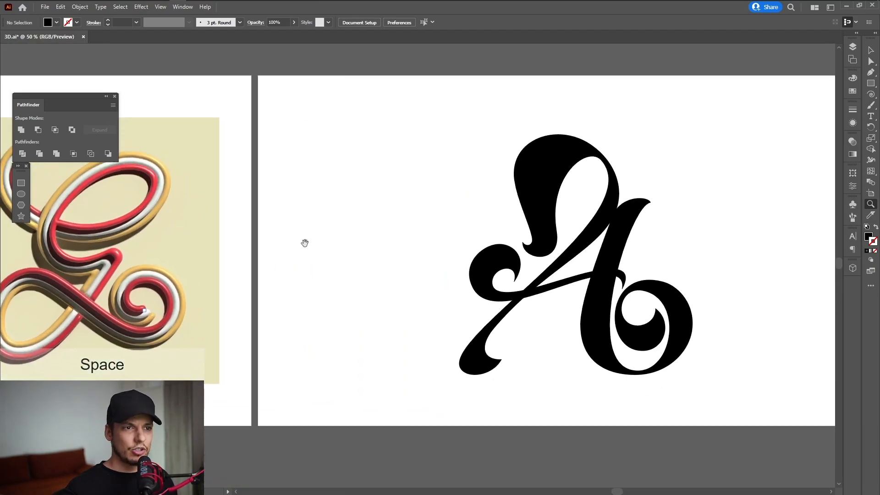
pyautogui.scroll(2, 623, 293)
pyautogui.press('space')
pyautogui.moveTo(656, 267); pyautogui.dragTo(578, 263)
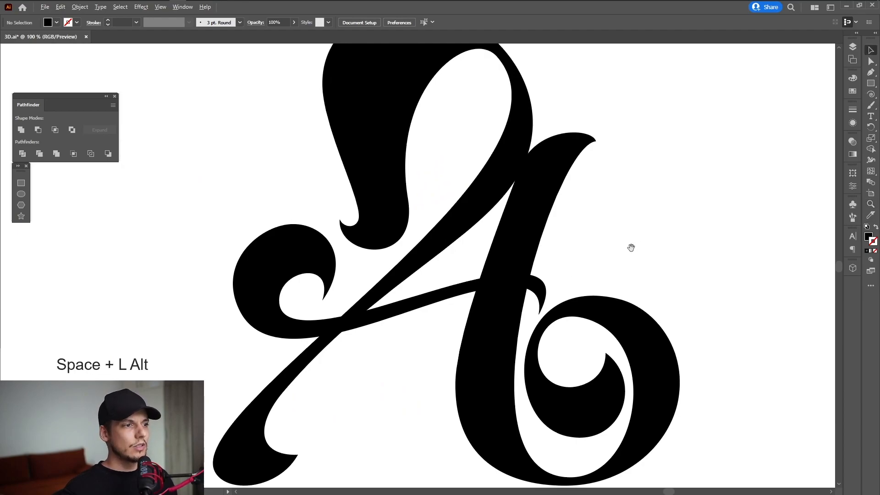
pyautogui.scroll(-1, 630, 248)
pyautogui.moveTo(471, 292); pyautogui.dragTo(308, 280)
pyautogui.hotkey('ctrl', 'z')
pyautogui.press('space')
pyautogui.moveTo(630, 279); pyautogui.dragTo(556, 252)
pyautogui.scroll(1, 571, 264)
pyautogui.press('space')
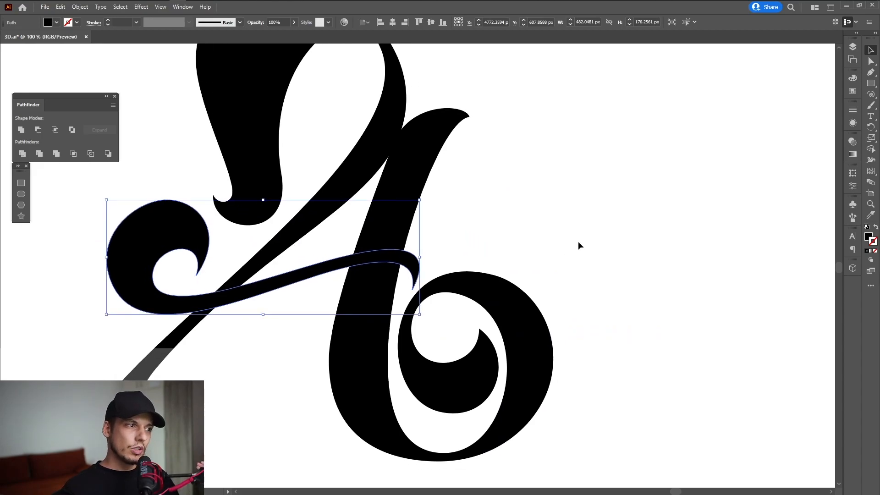
pyautogui.click(579, 242)
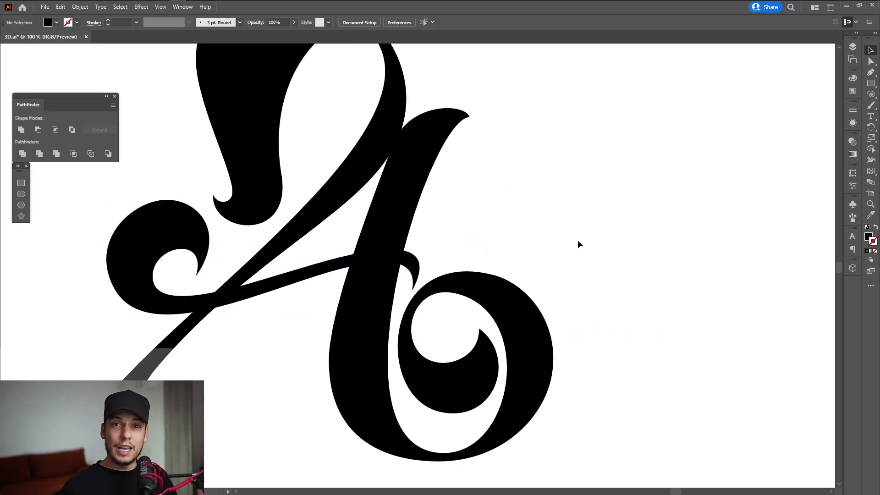
pyautogui.scroll(-1, 493, 204)
pyautogui.moveTo(286, 224); pyautogui.dragTo(576, 215)
pyautogui.hotkey('ctrl', 'z')
pyautogui.click(527, 173)
# Select all shapes of the letter A and swap fill and stroke, giving black outlines without fill.
pyautogui.press('space')
pyautogui.scroll(1, 396, 157)
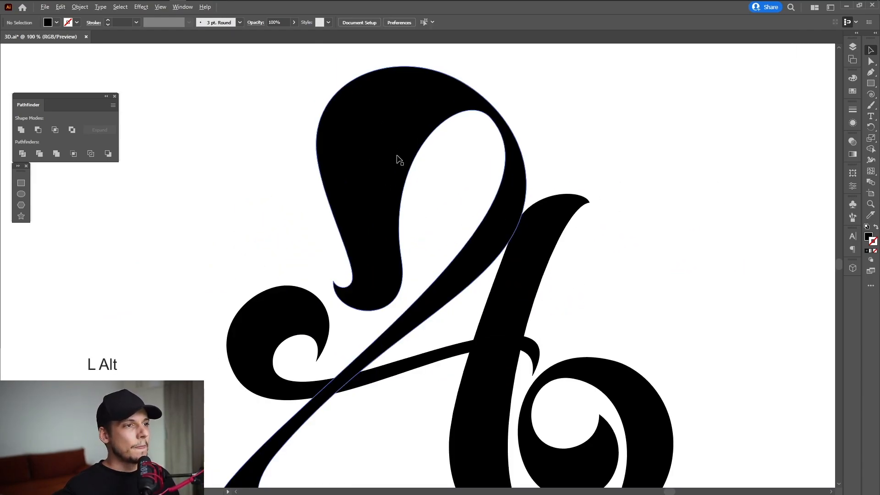
pyautogui.press('space')
pyautogui.moveTo(397, 157); pyautogui.dragTo(394, 131)
pyautogui.moveTo(226, 203); pyautogui.dragTo(658, 392)
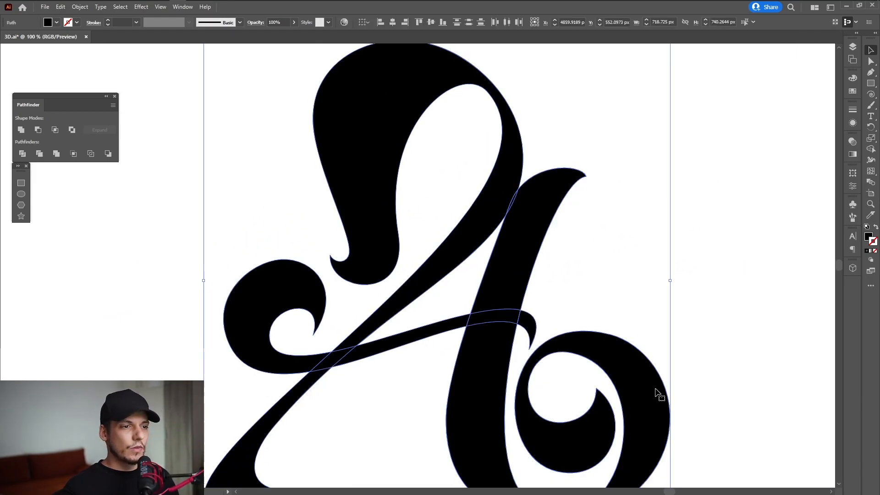
pyautogui.click(875, 227)
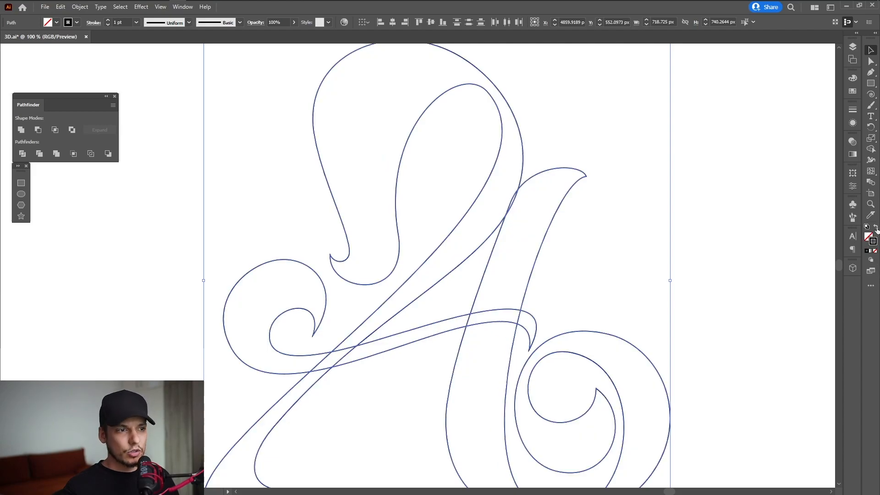
# Slice across the upper end of the letter A's thick stem with the Knife and delete the hooked tip.
pyautogui.scroll(2, 635, 279)
pyautogui.moveTo(532, 241); pyautogui.dragTo(419, 112)
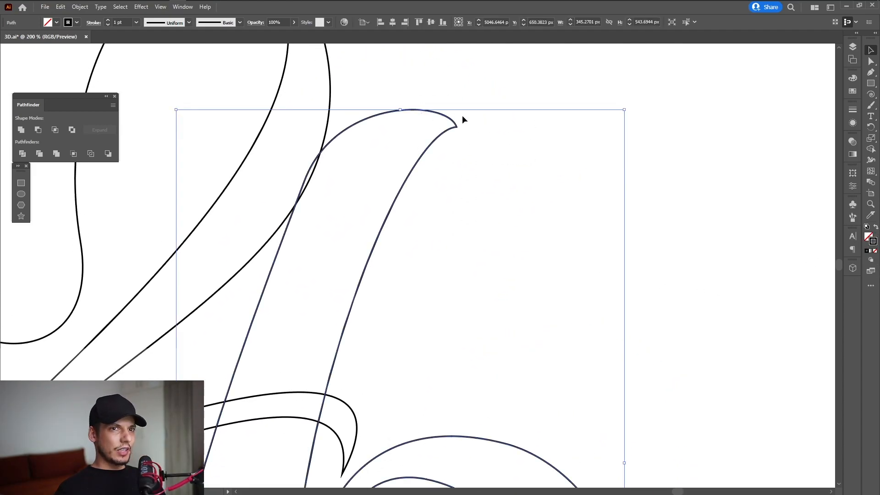
pyautogui.click(871, 215)
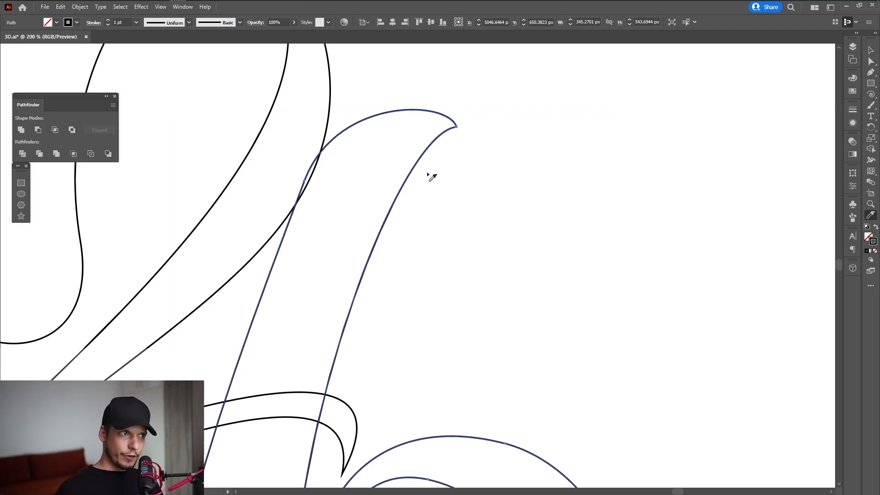
pyautogui.moveTo(281, 175)
pyautogui.mouseDown()
pyautogui.moveTo(360, 205)
pyautogui.moveTo(527, 238)
pyautogui.mouseUp()
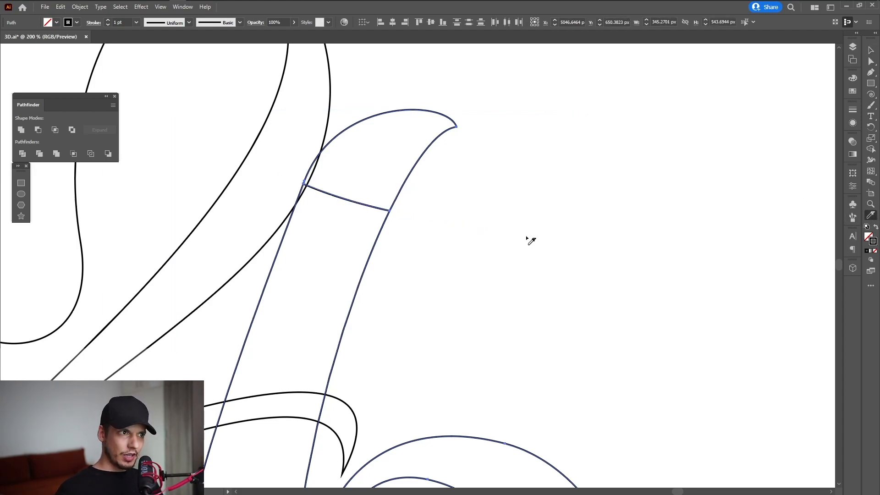
pyautogui.press('v')
pyautogui.click(427, 110)
pyautogui.press('Delete')
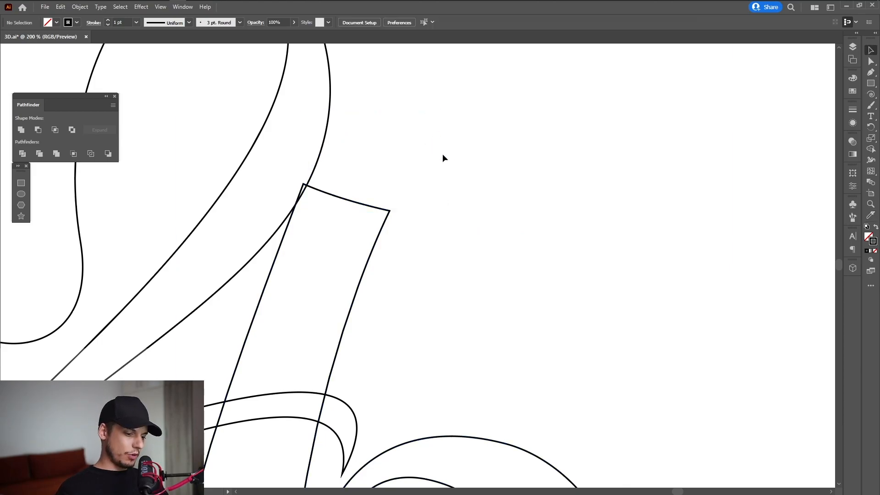
# Slice across the pointed inner end of the large spiral with the Knife.
pyautogui.scroll(-3, 435, 134)
pyautogui.scroll(-2, 455, 170)
pyautogui.moveTo(544, 248); pyautogui.dragTo(514, 179)
pyautogui.click(438, 260)
pyautogui.scroll(1, 438, 260)
pyautogui.moveTo(460, 261); pyautogui.dragTo(445, 246)
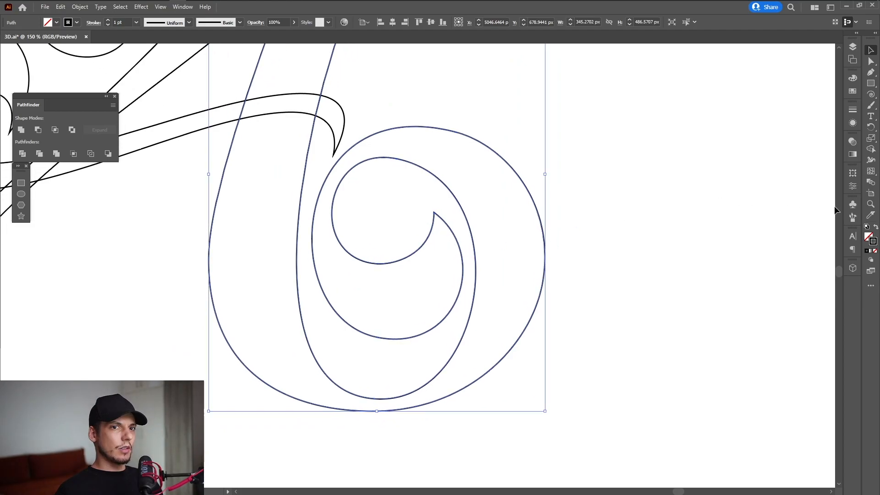
pyautogui.click(870, 216)
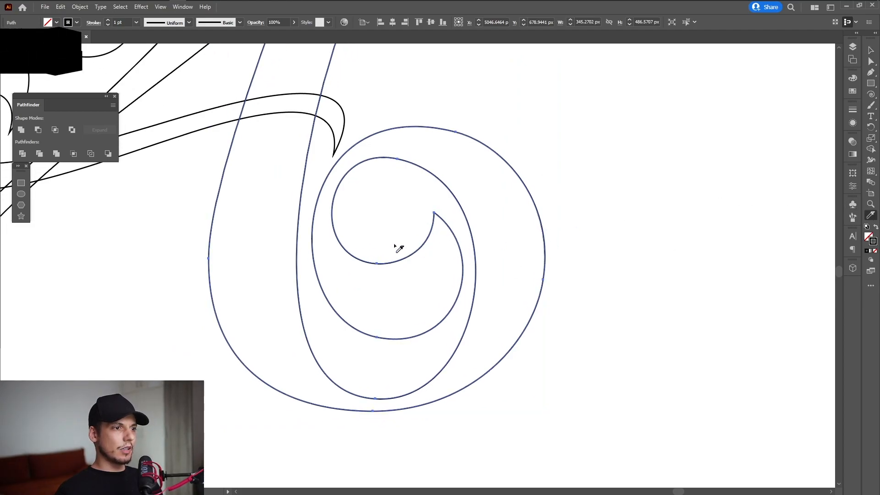
pyautogui.moveTo(415, 286); pyautogui.dragTo(438, 357)
# Slice off and delete the pointed tips at both crossbar ends and at the upper loop's lower end.
pyautogui.click(288, 189)
pyautogui.moveTo(246, 183); pyautogui.dragTo(394, 290)
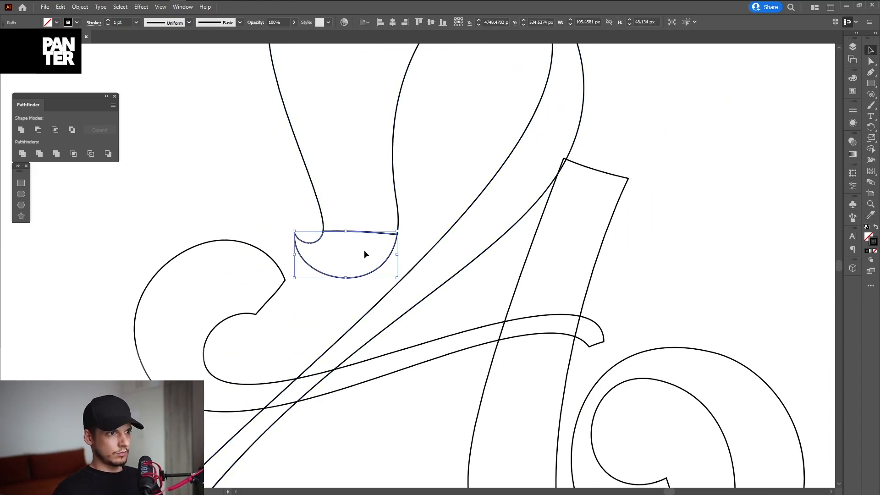
pyautogui.press('Delete')
# Delete the short end segments that close each stroke, leaving pairs of open paths.
pyautogui.scroll(-3, 364, 238)
pyautogui.scroll(2, 388, 252)
pyautogui.moveTo(439, 259); pyautogui.dragTo(430, 266)
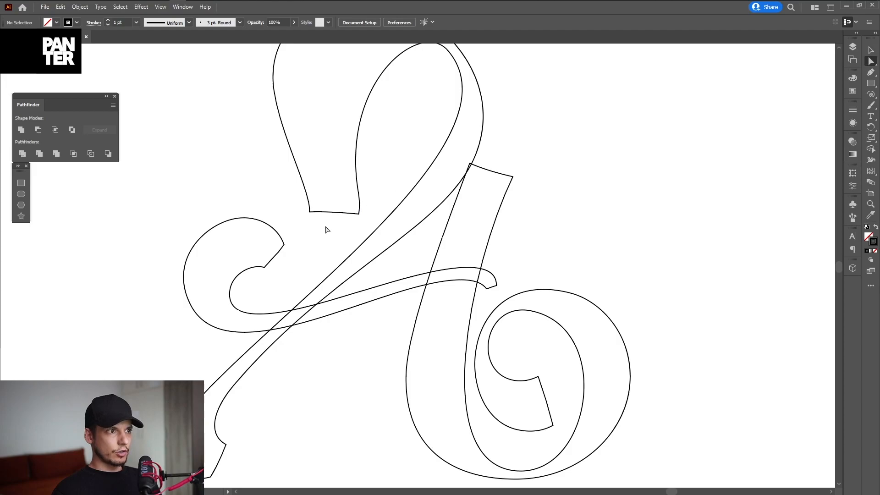
pyautogui.scroll(2, 326, 233)
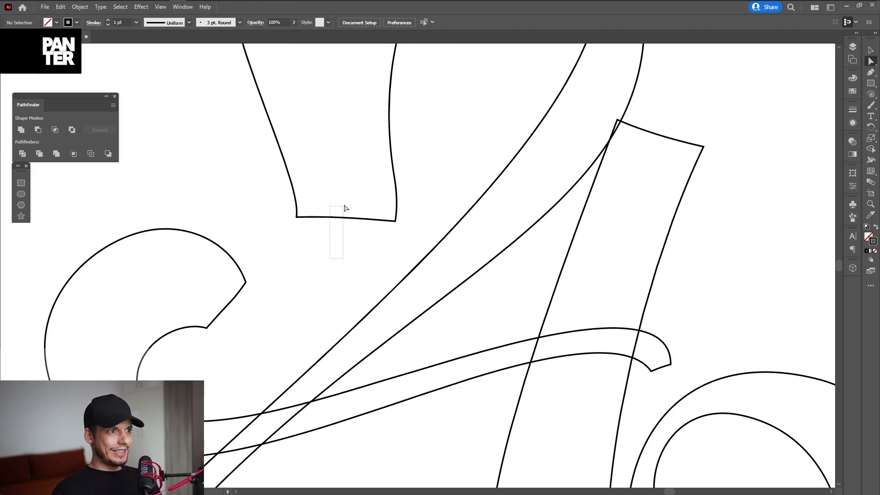
pyautogui.moveTo(345, 208); pyautogui.dragTo(350, 194)
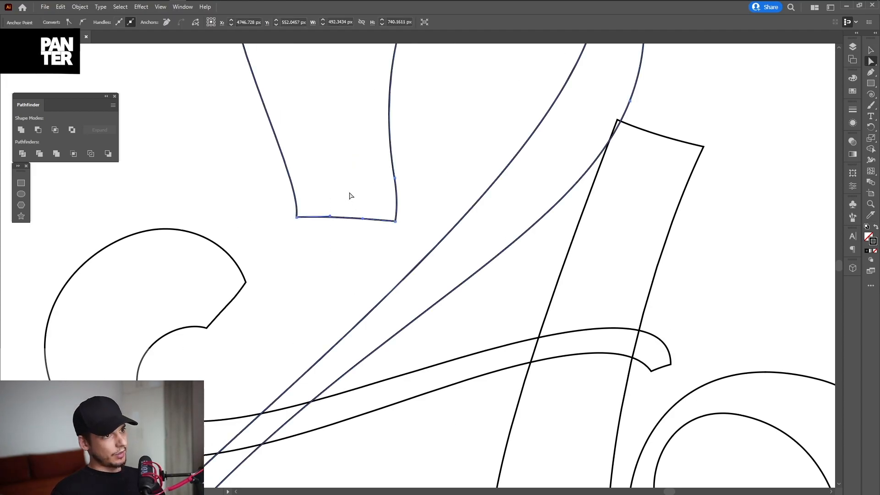
pyautogui.press('Delete')
pyautogui.scroll(-2, 322, 257)
pyautogui.moveTo(211, 253); pyautogui.dragTo(209, 252)
pyautogui.press('Delete')
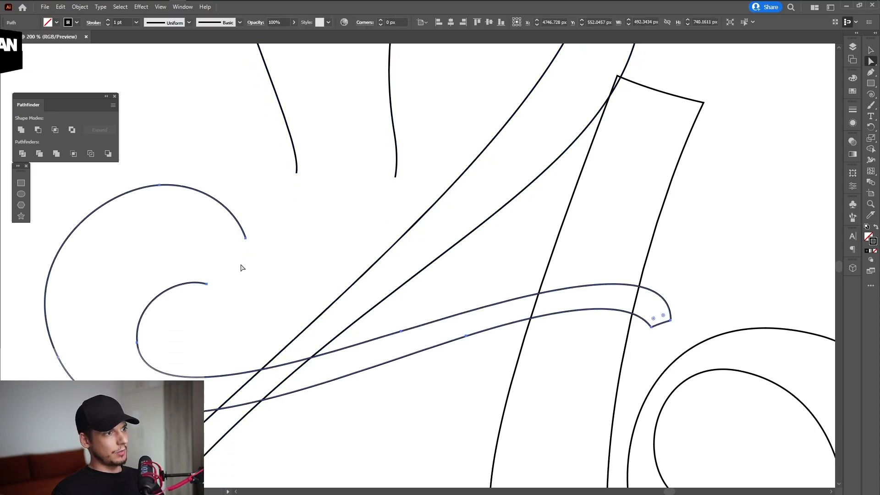
pyautogui.scroll(-3, 242, 265)
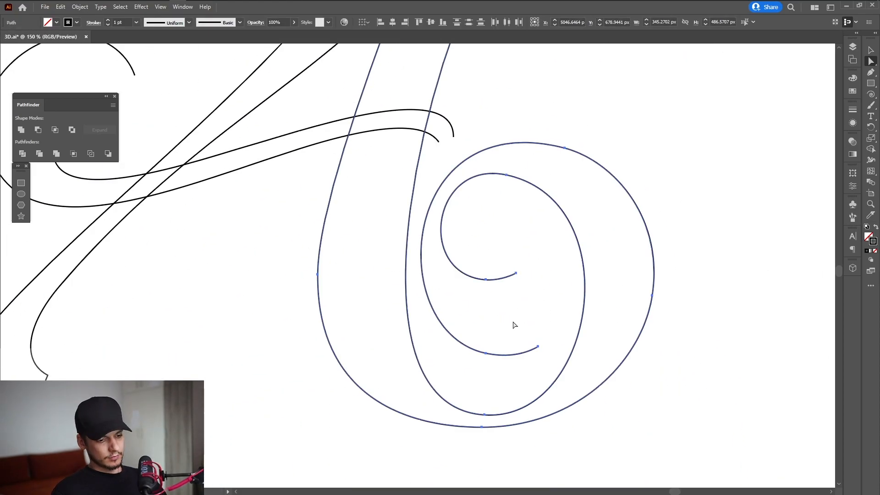
# Make a blend between the two open paths of the upper loop and long diagonal.
pyautogui.moveTo(439, 155); pyautogui.dragTo(438, 154)
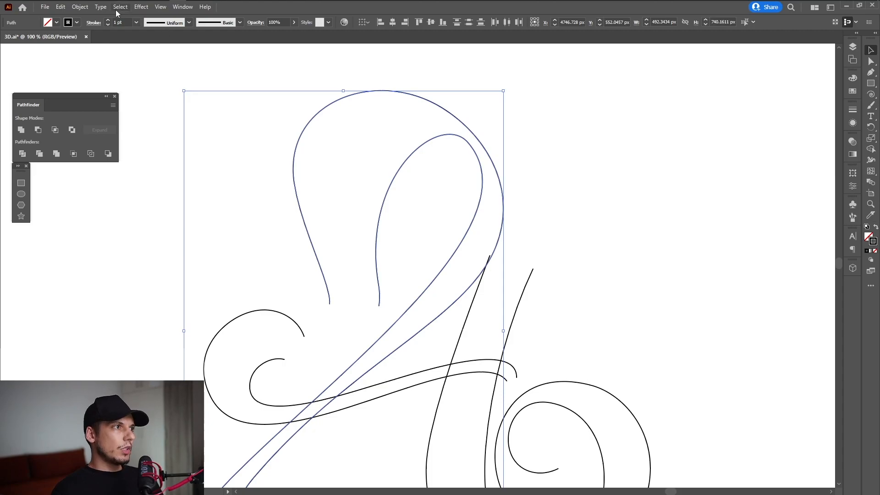
pyautogui.click(81, 7)
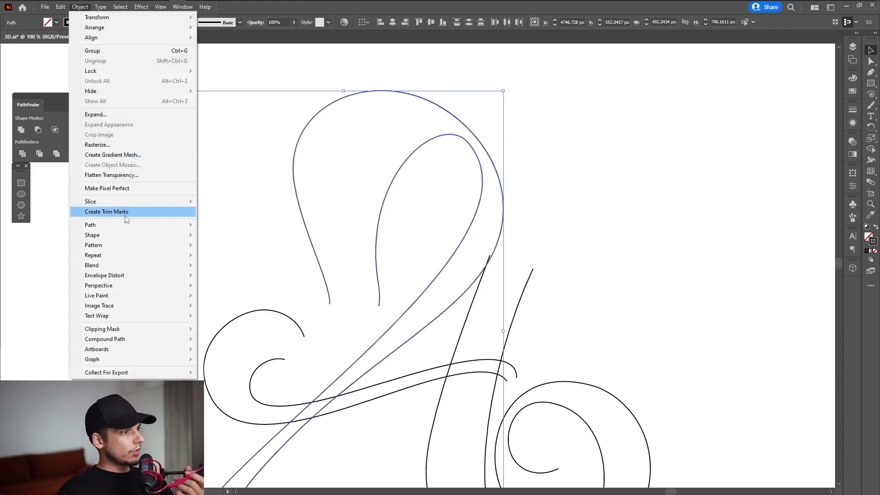
pyautogui.moveTo(115, 264)
pyautogui.click(236, 268)
# Make a blend between the two open paths of the curled crossbar.
pyautogui.press('space')
pyautogui.moveTo(300, 293); pyautogui.dragTo(352, 192)
pyautogui.moveTo(240, 181); pyautogui.dragTo(319, 262)
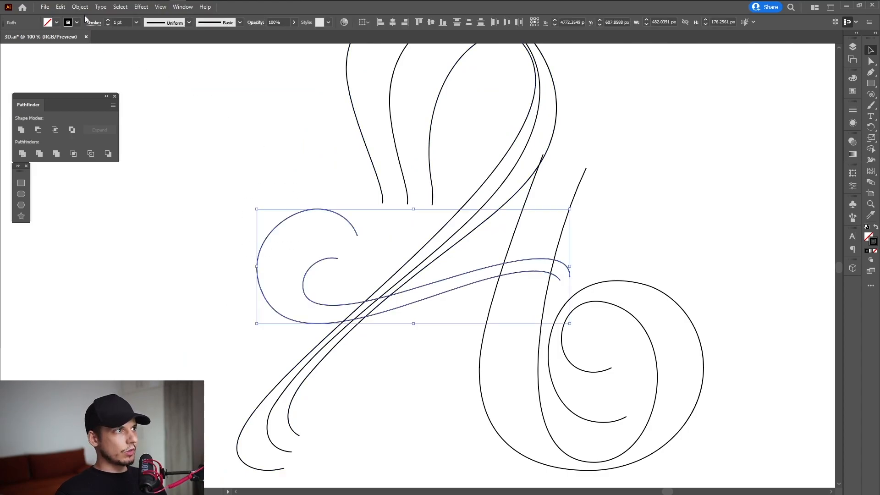
pyautogui.click(81, 7)
pyautogui.moveTo(116, 261)
pyautogui.click(229, 265)
# Make a blend between the two open paths of the thick stem and its spiral.
pyautogui.moveTo(730, 285); pyautogui.dragTo(650, 338)
pyautogui.click(81, 7)
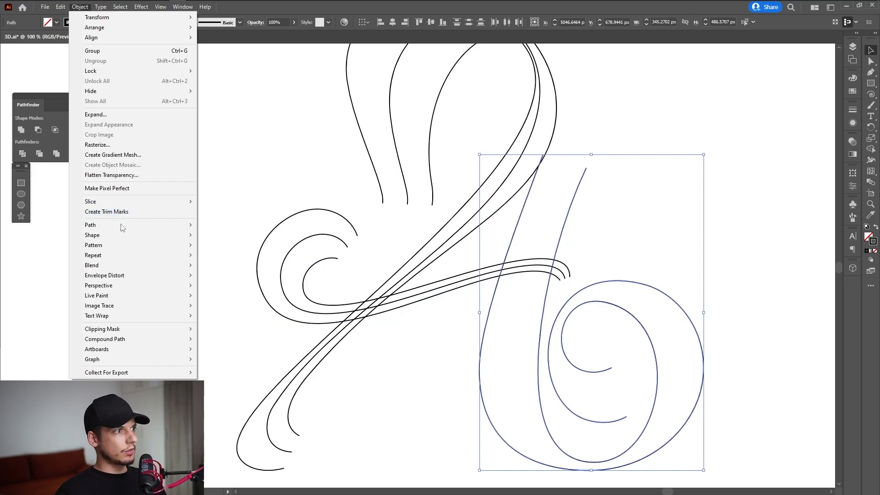
pyautogui.moveTo(116, 261)
pyautogui.click(220, 265)
# Move the bottom anchor point of the stem's outer path slightly down to smooth the kink in the blended middle path.
pyautogui.moveTo(607, 436); pyautogui.dragTo(460, 367)
pyautogui.scroll(2, 532, 387)
pyautogui.scroll(-1, 533, 387)
pyautogui.scroll(-1, 460, 367)
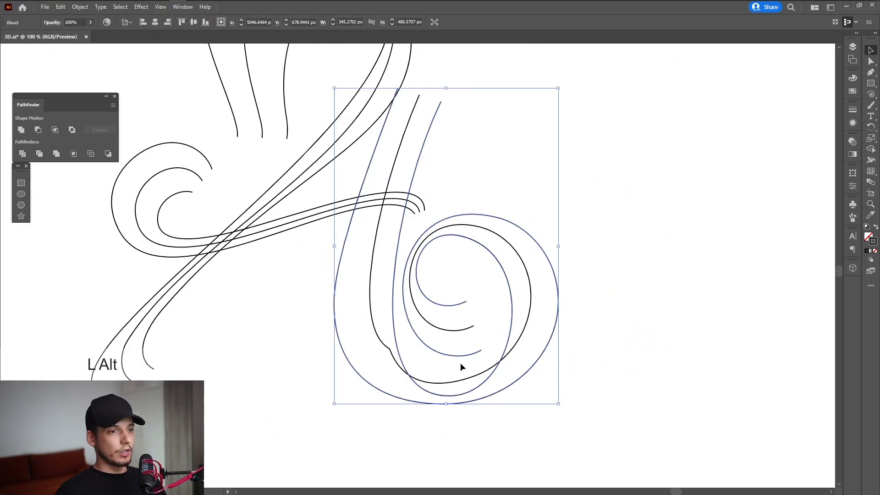
pyautogui.press('a')
pyautogui.scroll(3, 445, 412)
pyautogui.click(448, 359)
pyautogui.scroll(-1, 445, 356)
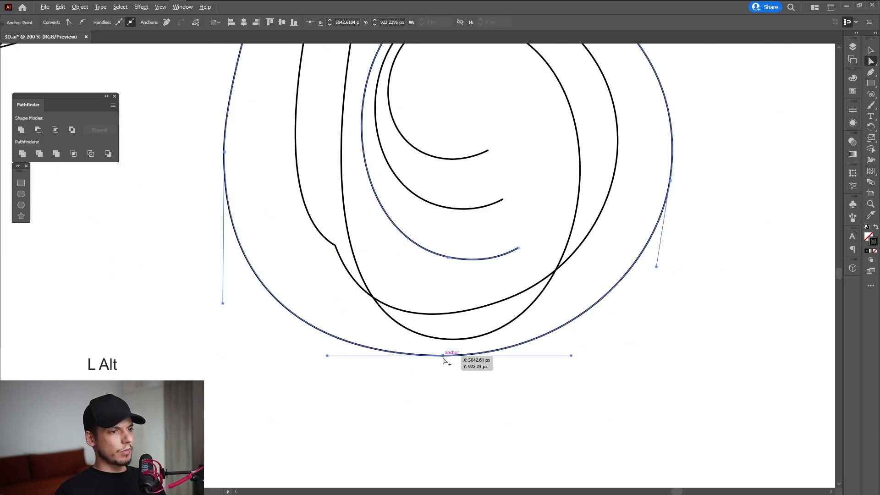
pyautogui.moveTo(444, 361); pyautogui.dragTo(480, 406)
pyautogui.scroll(-2, 442, 381)
pyautogui.scroll(2, 475, 408)
# Expand the three blends of the letter with object, fill and stroke included, and ungroup the resulting paths.
pyautogui.press('v')
pyautogui.moveTo(668, 149); pyautogui.dragTo(264, 323)
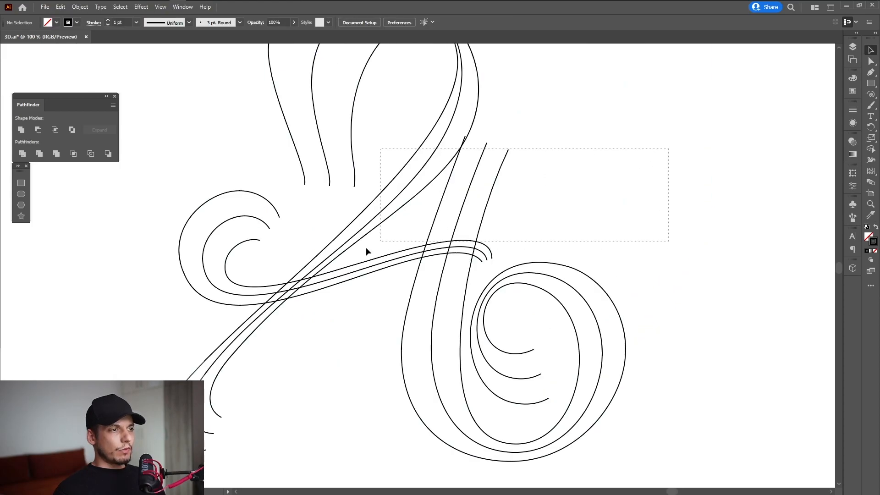
pyautogui.click(80, 7)
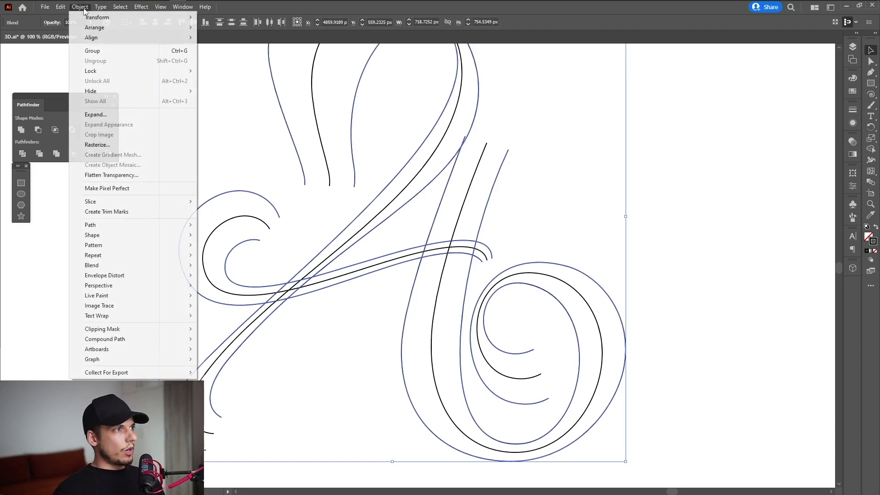
pyautogui.click(113, 115)
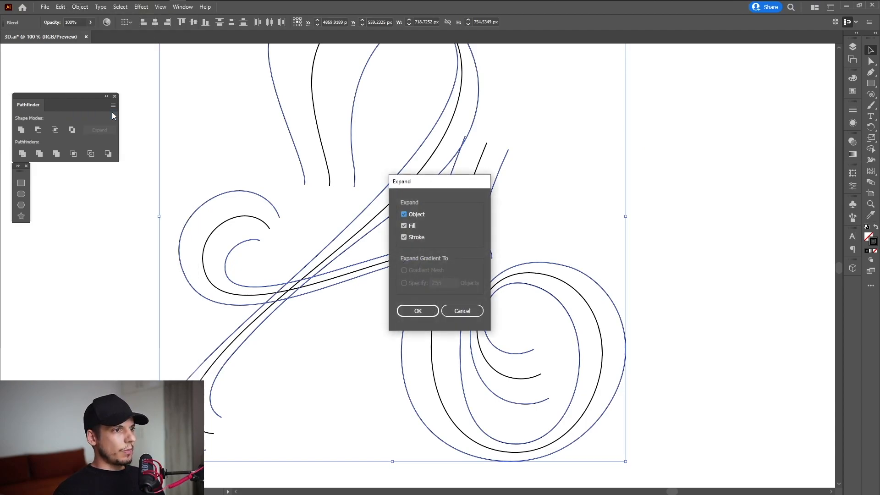
pyautogui.click(418, 309)
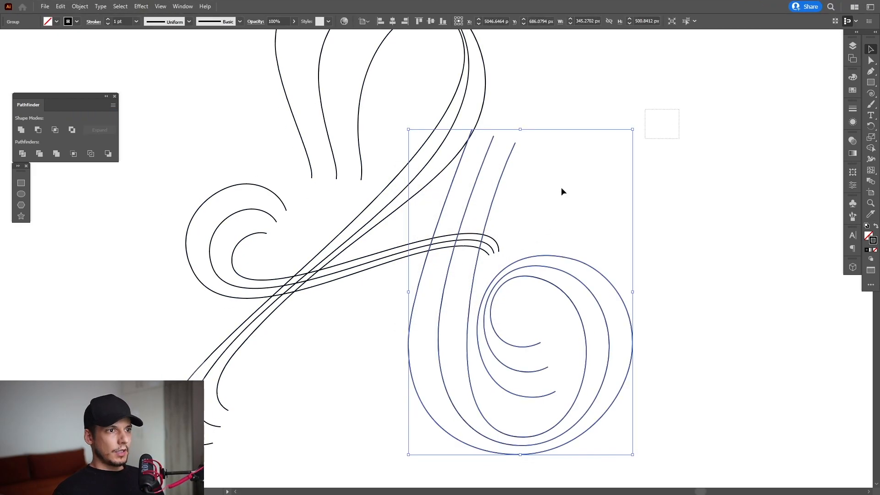
pyautogui.rightClick(336, 204)
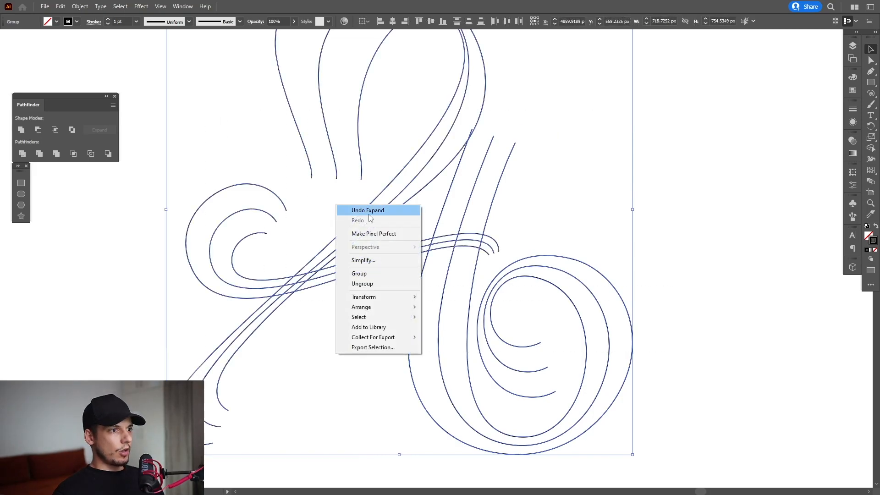
pyautogui.click(378, 284)
pyautogui.click(561, 138)
pyautogui.press('space')
pyautogui.moveTo(562, 139); pyautogui.dragTo(552, 181)
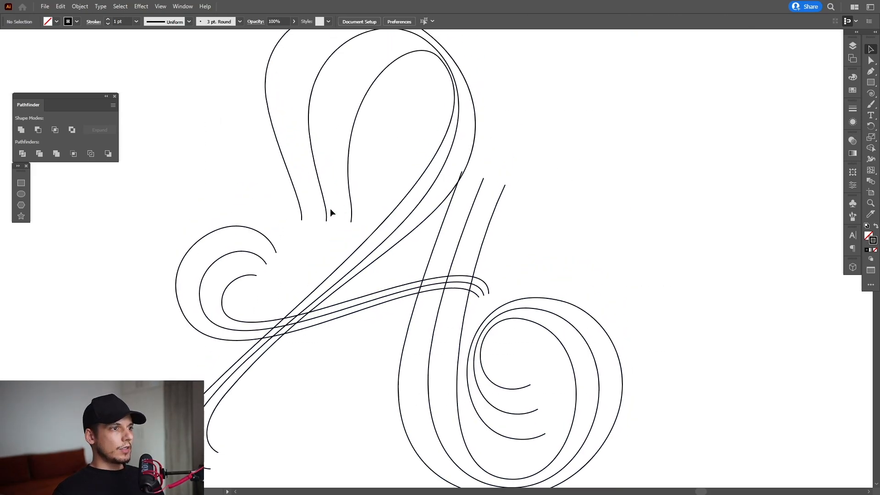
pyautogui.moveTo(326, 207); pyautogui.dragTo(432, 187)
pyautogui.hotkey('ctrl', 'z')
pyautogui.click(406, 201)
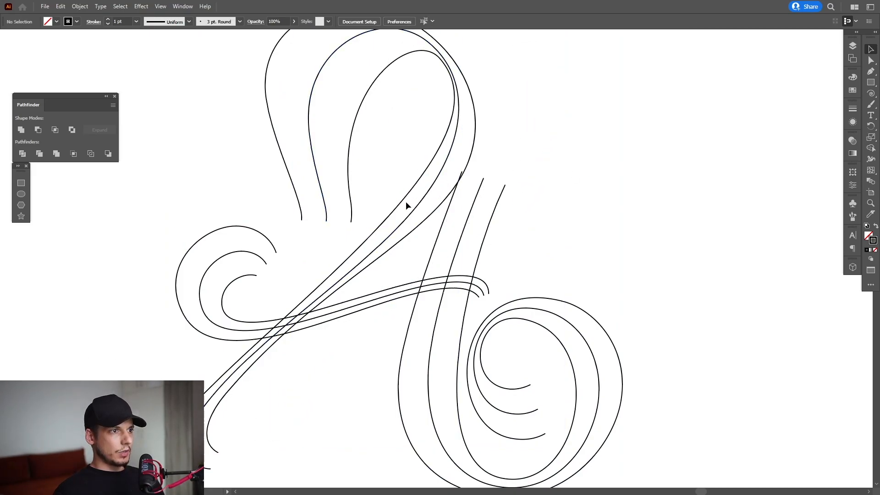
# Copy the middle paths of the upper loop, crossbar and thick stem, and paste the copies in front.
pyautogui.click(327, 222)
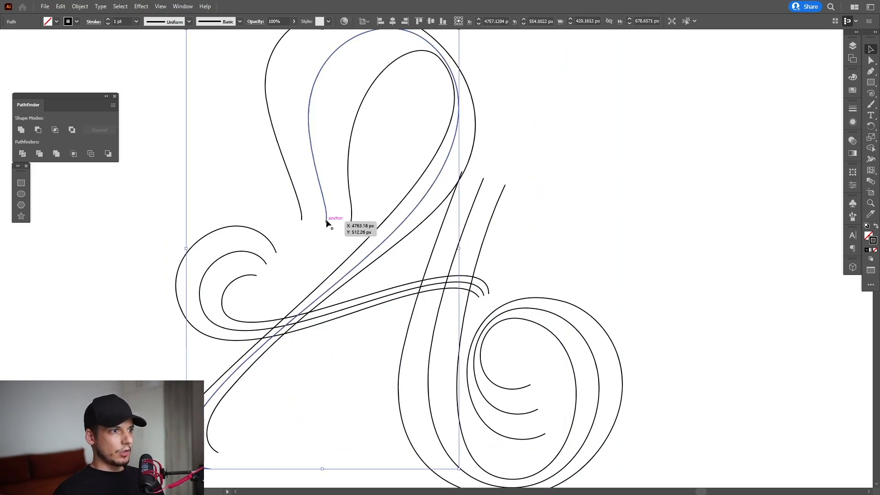
pyautogui.keyDown('shift'); pyautogui.click(260, 257); pyautogui.keyUp('shift')
pyautogui.keyDown('shift'); pyautogui.click(463, 233); pyautogui.keyUp('shift')
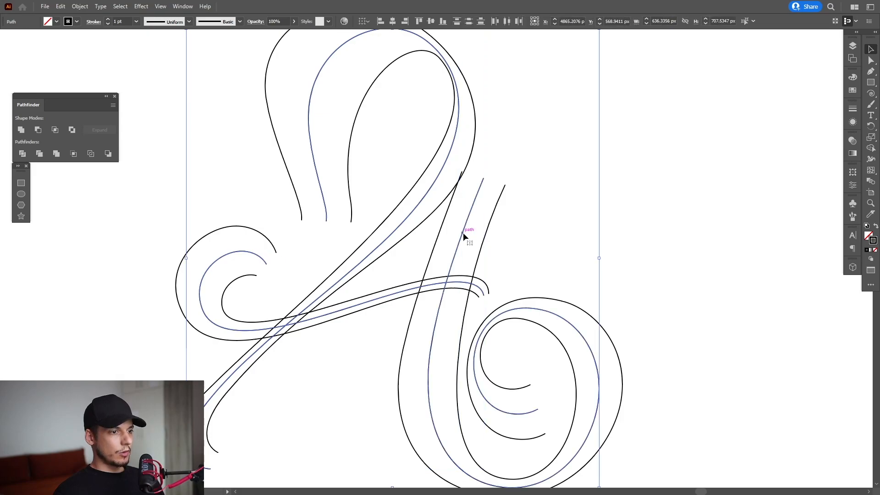
pyautogui.press('ctrl')
pyautogui.hotkey('ctrl', 'f')
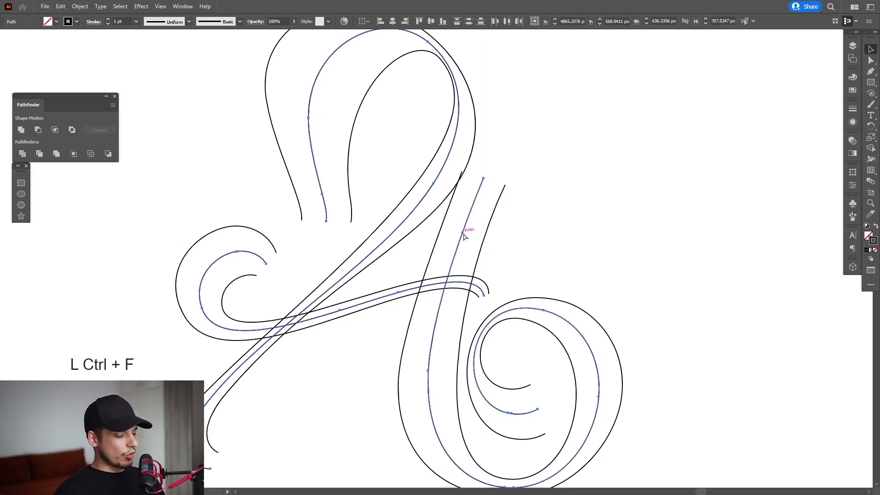
pyautogui.click(60, 6)
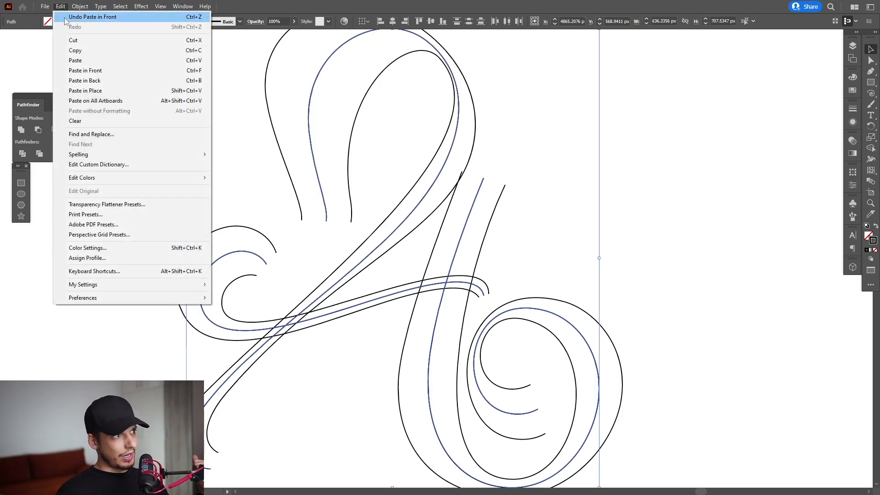
pyautogui.click(505, 4)
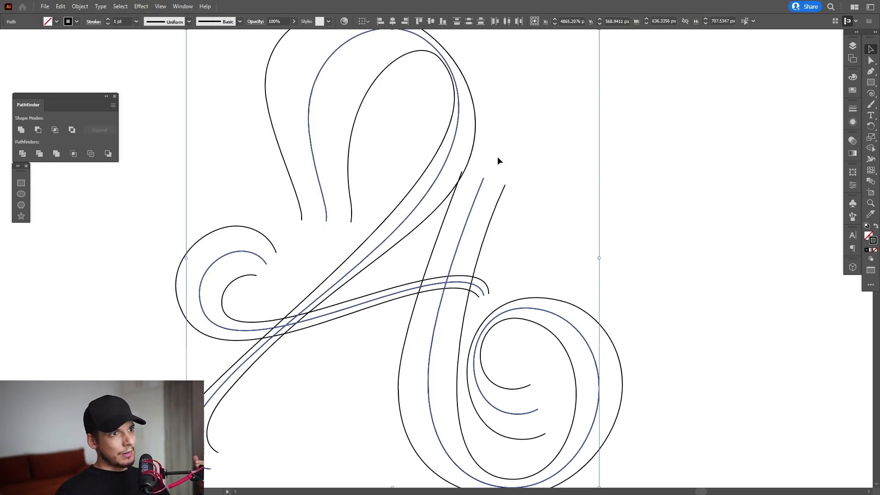
pyautogui.moveTo(482, 187); pyautogui.dragTo(511, 170)
pyautogui.hotkey('ctrl', 'z')
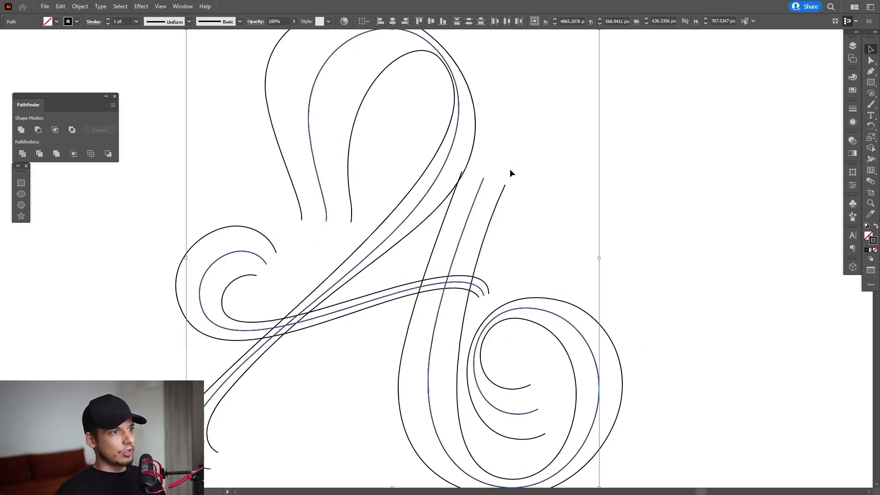
pyautogui.click(524, 147)
# Group the outer path of the upper loop with one copy of its middle path.
pyautogui.scroll(3, 303, 183)
pyautogui.click(390, 266)
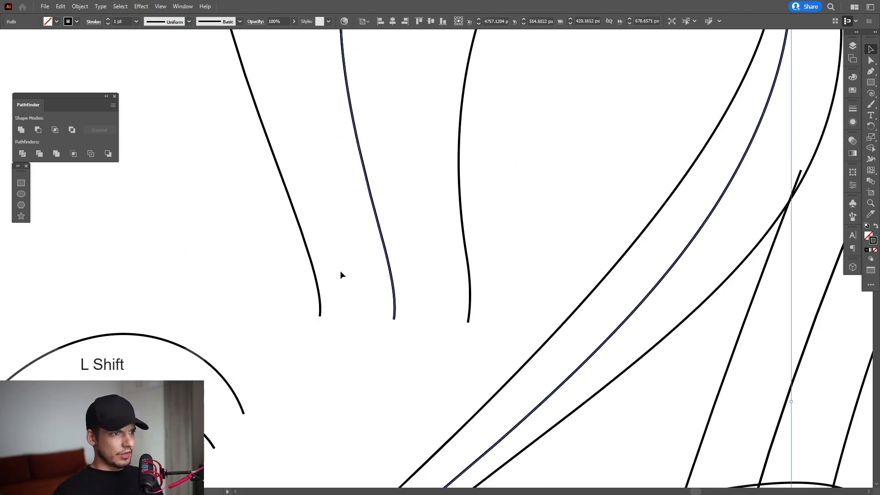
pyautogui.keyDown('shift'); pyautogui.click(316, 274); pyautogui.keyUp('shift')
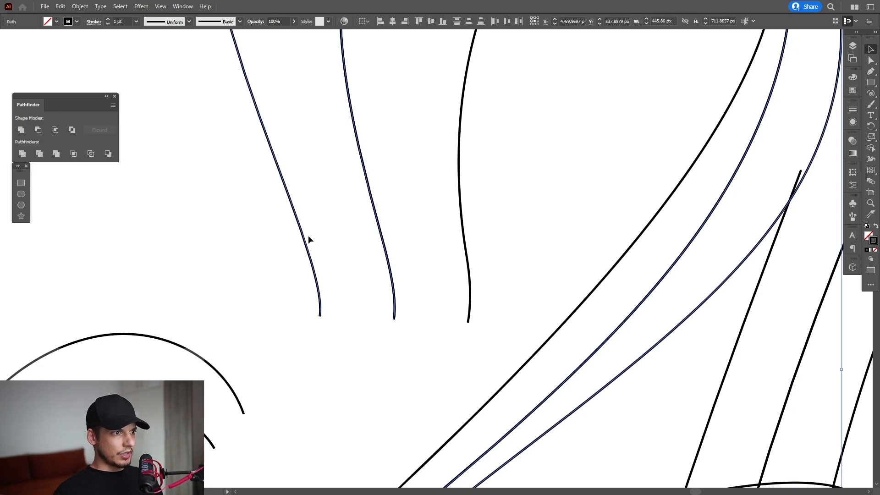
pyautogui.rightClick(309, 236)
pyautogui.click(335, 290)
# Inside the group, connect the loop-side ends of the outer and middle paths with a straight Pen tool segment.
pyautogui.scroll(1, 338, 294)
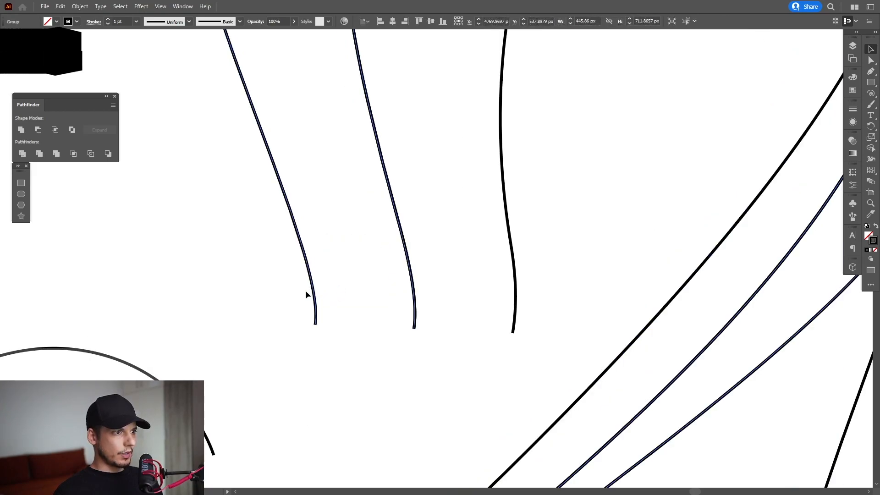
pyautogui.doubleClick(314, 287)
pyautogui.click(312, 287)
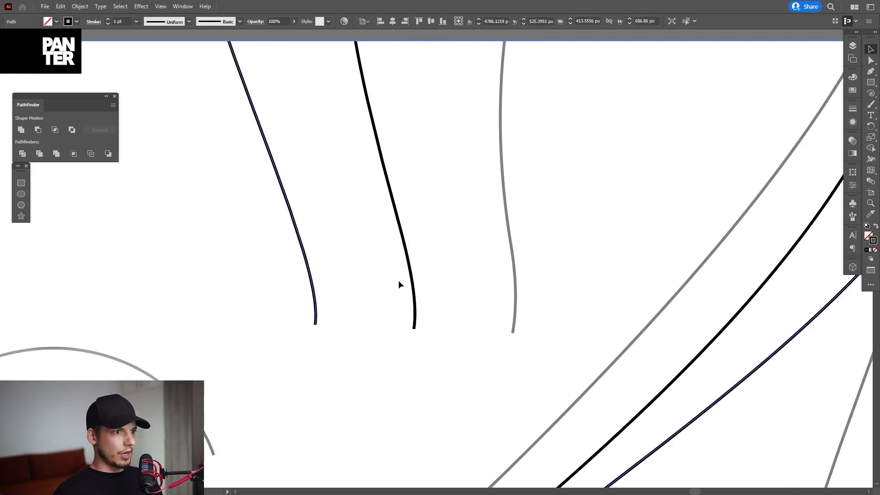
pyautogui.click(415, 279)
pyautogui.scroll(1, 346, 307)
pyautogui.moveTo(345, 307); pyautogui.dragTo(367, 260)
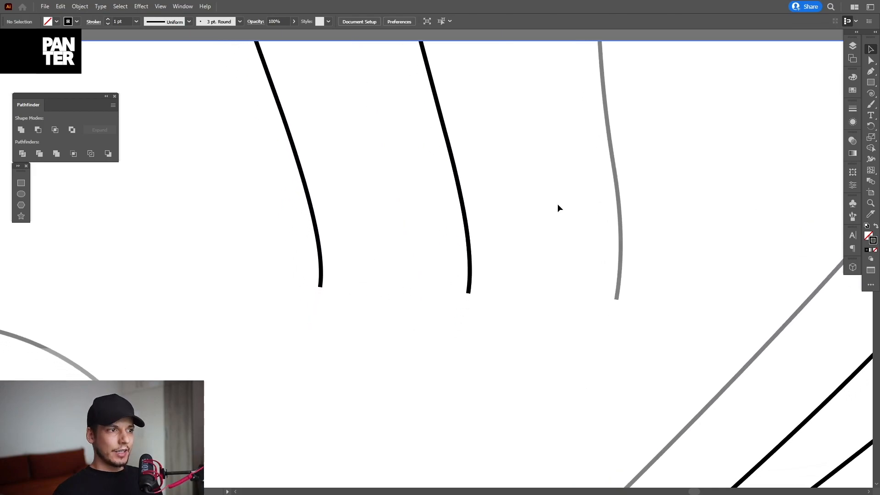
pyautogui.click(871, 73)
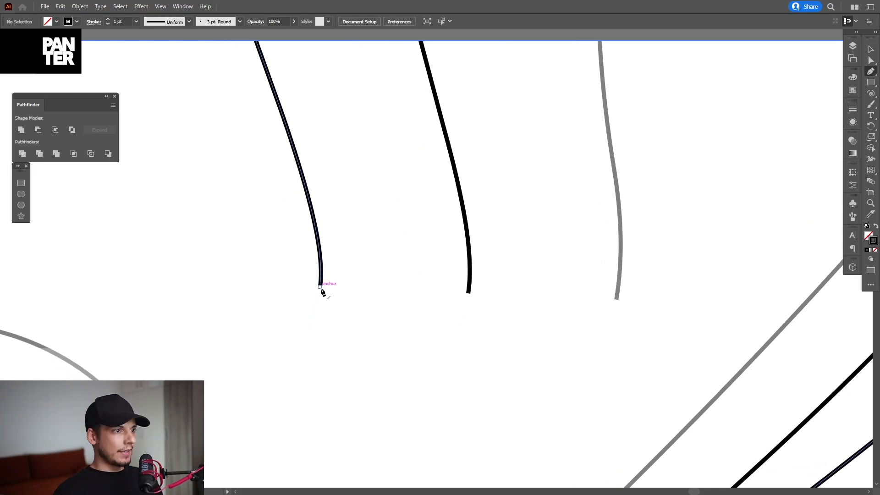
pyautogui.click(321, 286)
pyautogui.click(468, 294)
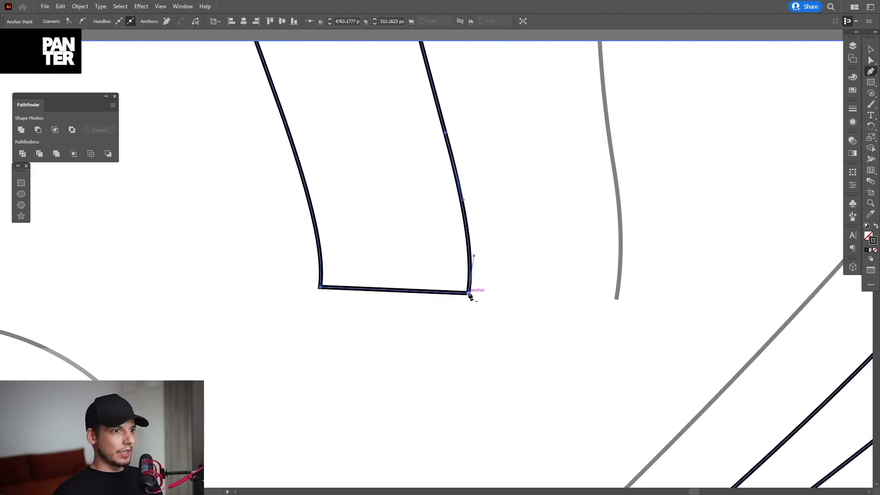
pyautogui.press('v')
pyautogui.click(474, 316)
# Unite the grouped outer and middle paths of the upper loop and long diagonal into one closed shape.
pyautogui.scroll(-4, 475, 316)
pyautogui.moveTo(475, 316); pyautogui.dragTo(321, 214)
pyautogui.scroll(-2, 365, 231)
pyautogui.click(342, 224)
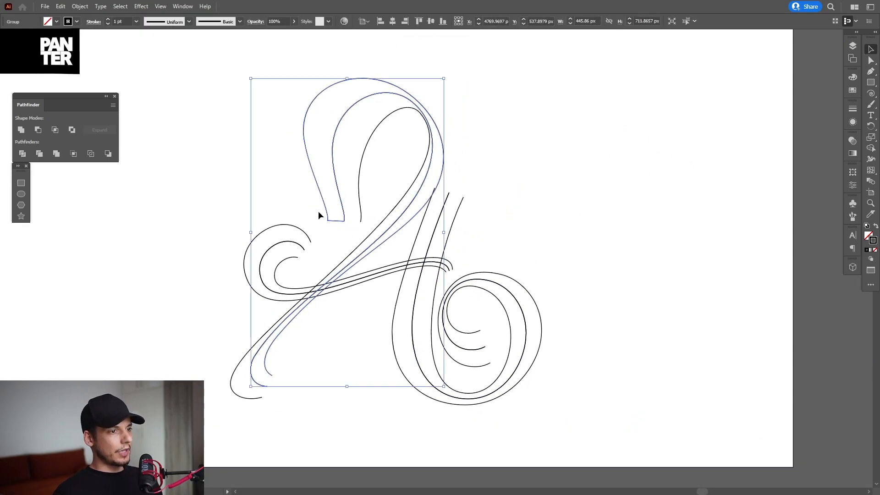
pyautogui.click(20, 130)
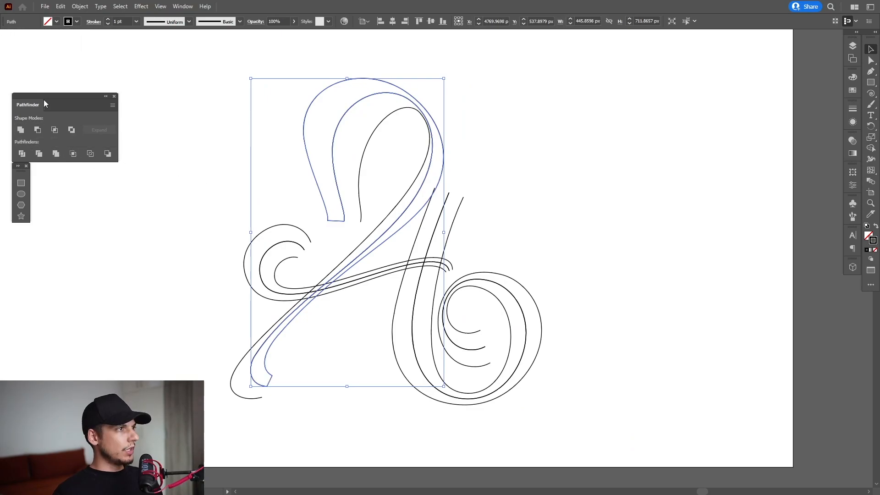
pyautogui.click(183, 9)
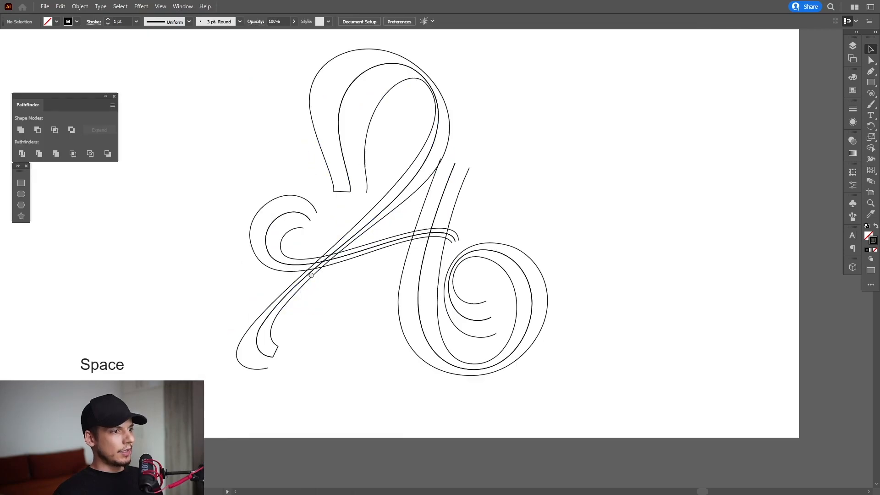
pyautogui.moveTo(263, 371); pyautogui.dragTo(267, 345)
pyautogui.scroll(5, 268, 345)
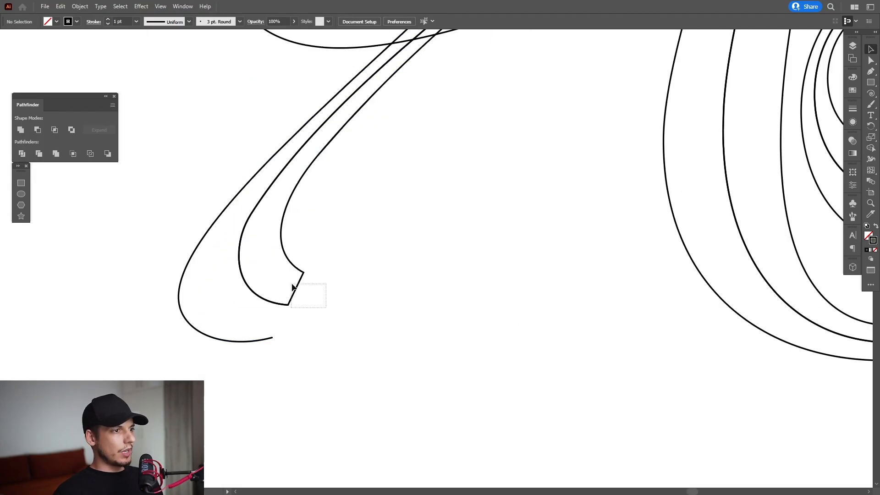
pyautogui.moveTo(292, 287); pyautogui.dragTo(300, 281)
pyautogui.scroll(-5, 327, 288)
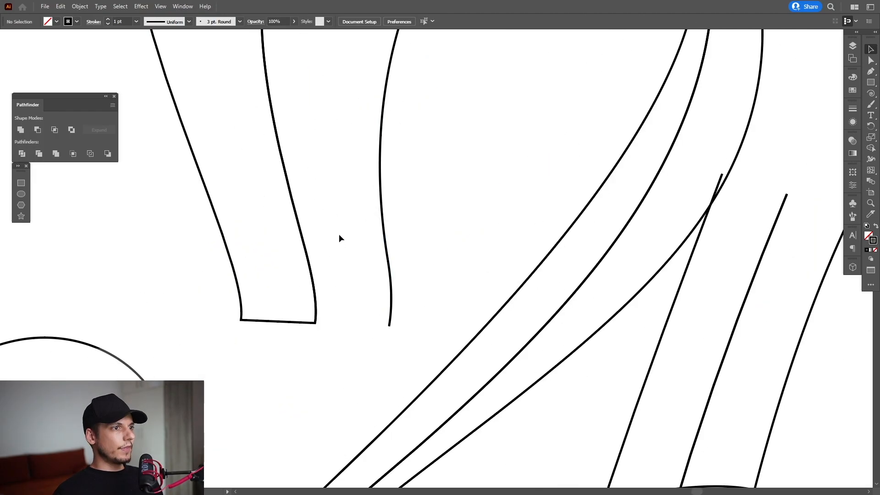
pyautogui.moveTo(305, 256); pyautogui.dragTo(330, 222)
pyautogui.hotkey('ctrl', 'z')
# Send the united outer half of the upper loop and diagonal to the back.
pyautogui.rightClick(276, 199)
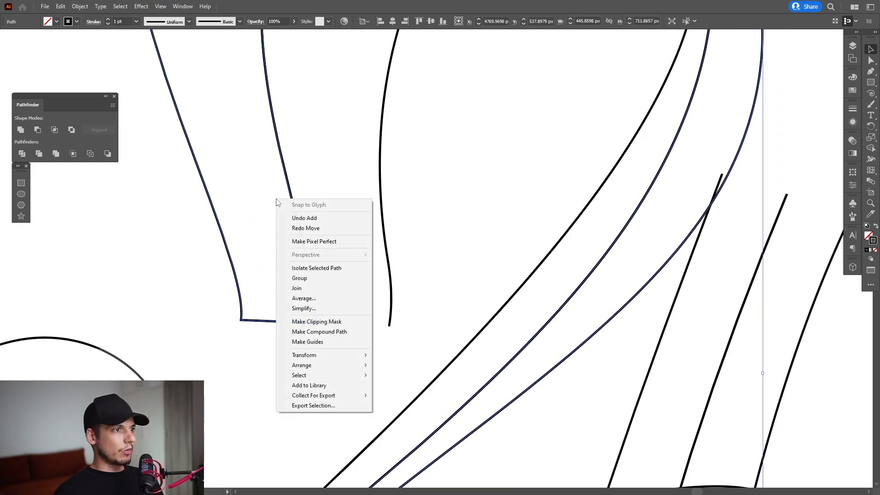
pyautogui.moveTo(355, 365)
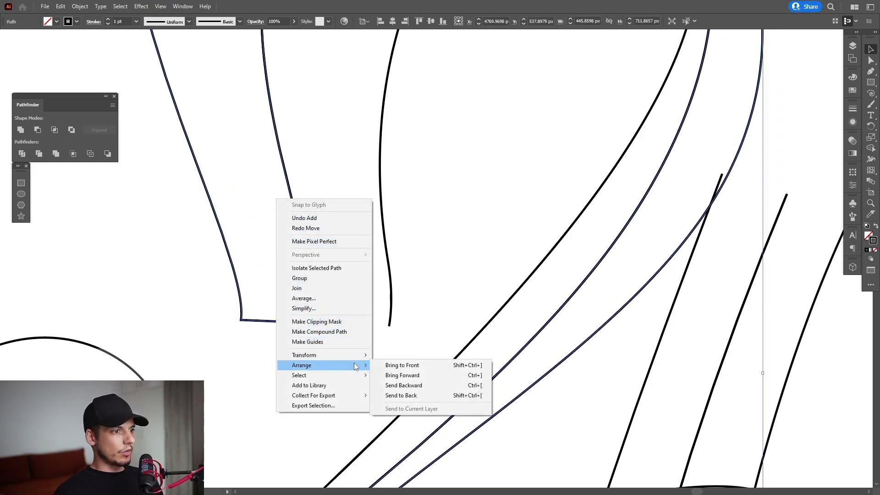
pyautogui.click(428, 395)
# Connect the loop-side ends of the other middle-path copy and the inner path with a straight Pen tool segment.
pyautogui.scroll(3, 326, 313)
pyautogui.click(307, 309)
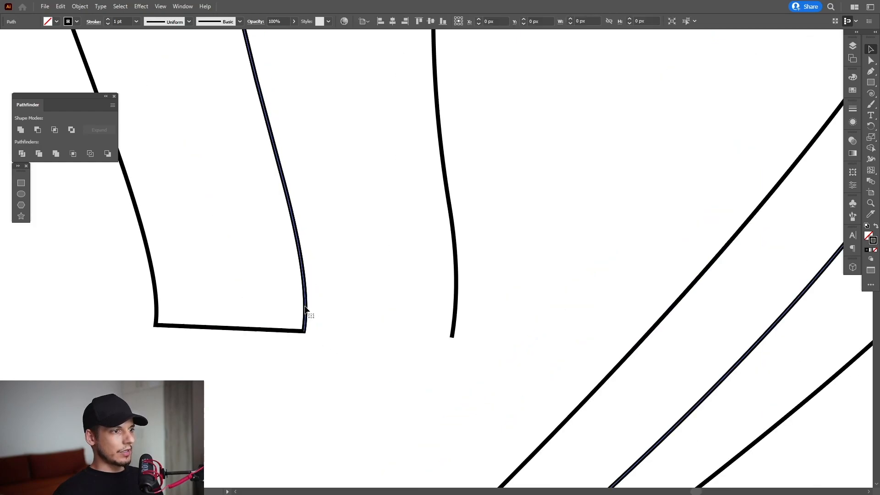
pyautogui.scroll(1, 306, 310)
pyautogui.scroll(-1, 307, 309)
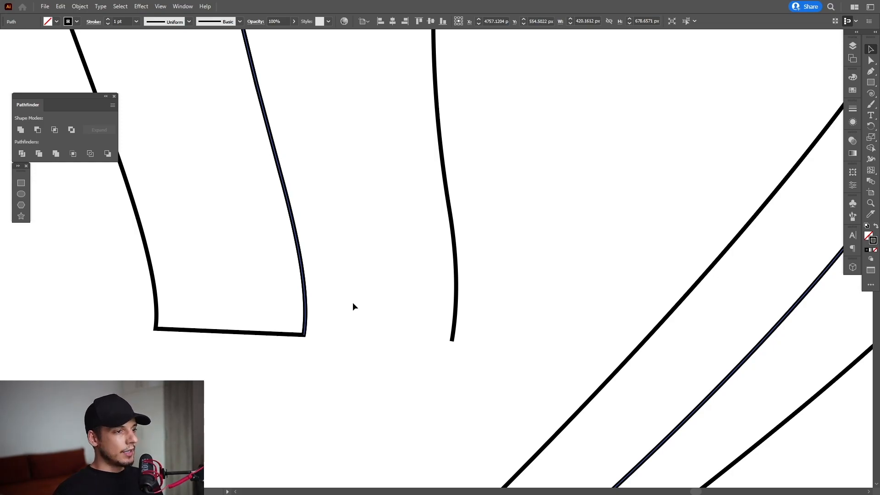
pyautogui.moveTo(480, 337); pyautogui.dragTo(490, 344)
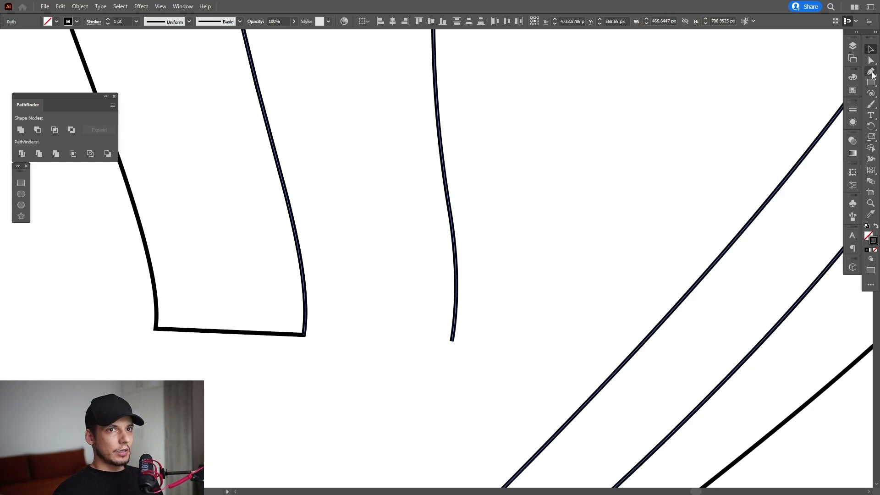
pyautogui.click(304, 335)
pyautogui.click(451, 340)
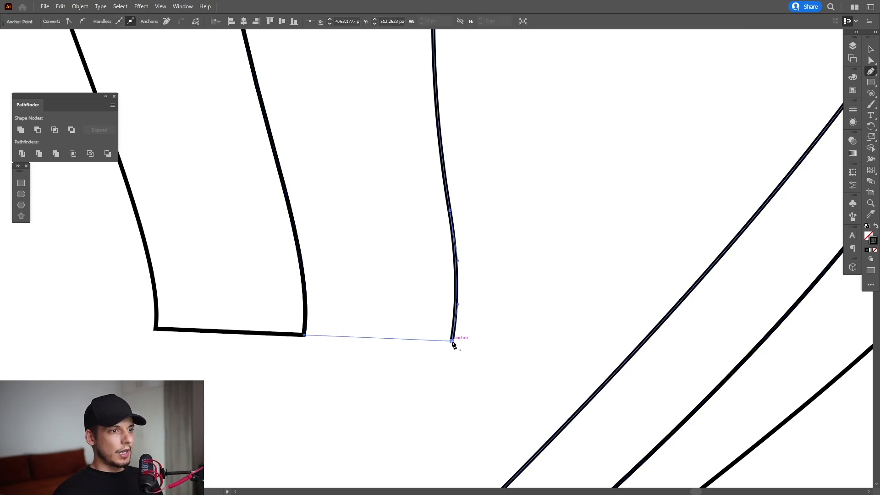
# Unite the middle and inner paths of the upper loop and diagonal into a second closed shape.
pyautogui.click(24, 130)
pyautogui.press('v')
pyautogui.click(129, 183)
# Close the remaining halves of the crossbar and thick stem with straight end segments in the same way.
pyautogui.scroll(-8, 412, 161)
pyautogui.scroll(4, 315, 244)
pyautogui.click(326, 262)
pyautogui.click(308, 283)
pyautogui.moveTo(526, 331); pyautogui.dragTo(569, 360)
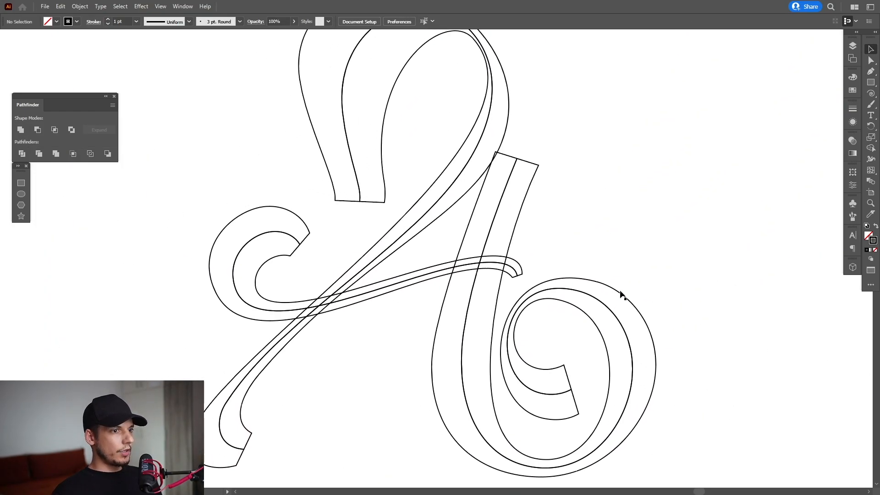
# Swap the fill and stroke of all the letter shapes to give them a black fill and no stroke.
pyautogui.moveTo(621, 294)
pyautogui.mouseDown()
pyautogui.moveTo(617, 309)
pyautogui.moveTo(614, 269)
pyautogui.mouseUp()
pyautogui.moveTo(670, 151); pyautogui.dragTo(281, 353)
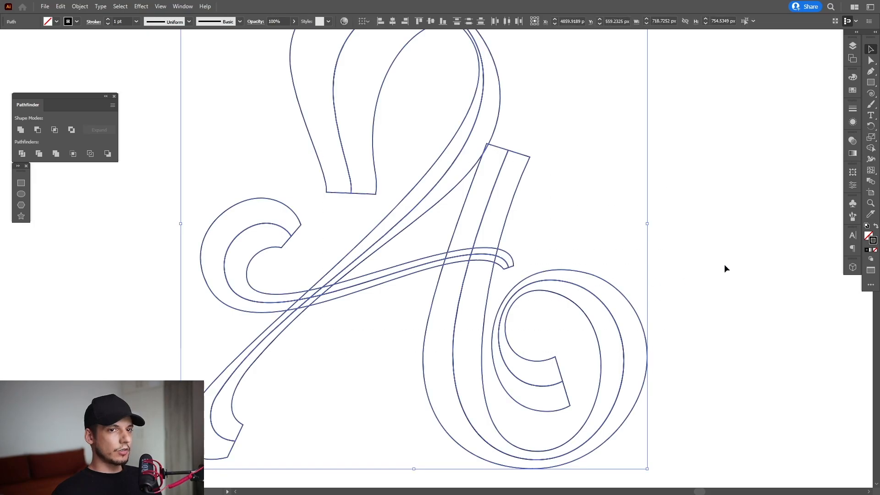
pyautogui.click(876, 226)
pyautogui.click(655, 206)
# Fill the outer halves of the letter with yellow and the inner halves with green from the swatches.
pyautogui.press('space')
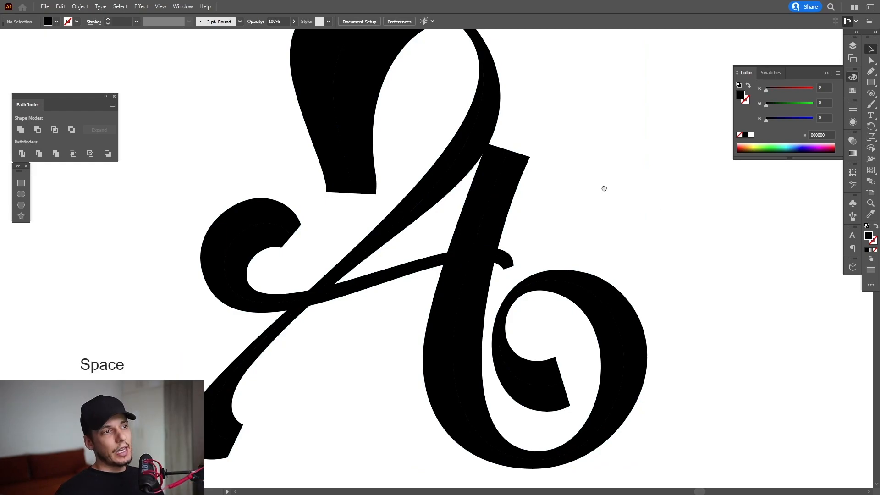
pyautogui.moveTo(607, 185); pyautogui.dragTo(596, 203)
pyautogui.keyDown('shift'); pyautogui.click(238, 221); pyautogui.keyUp('shift')
pyautogui.keyDown('shift'); pyautogui.click(463, 237); pyautogui.keyUp('shift')
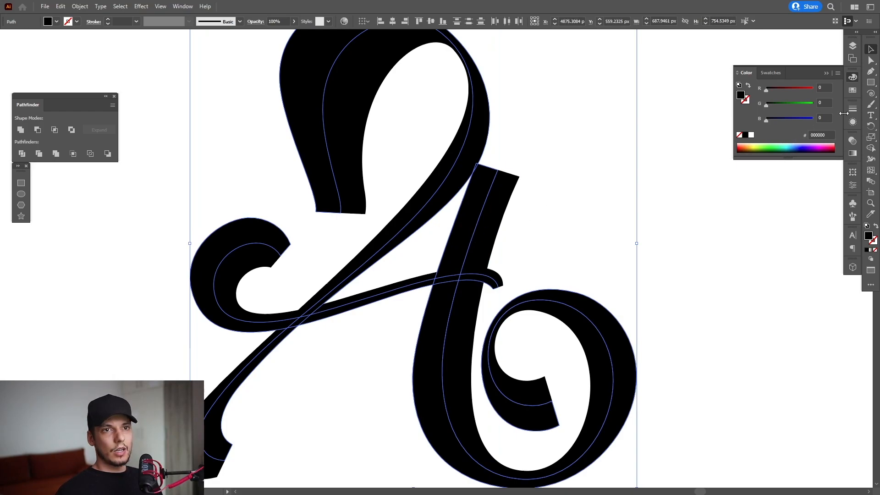
pyautogui.click(771, 73)
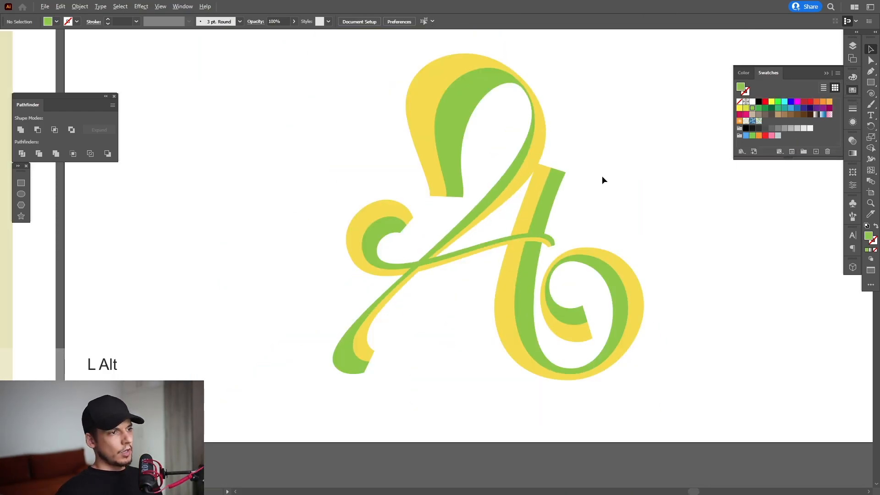
pyautogui.scroll(2, 603, 179)
# Select all the letter's shapes and apply the 3D Extrude & Bevel effect to them.
pyautogui.moveTo(603, 179); pyautogui.dragTo(609, 161)
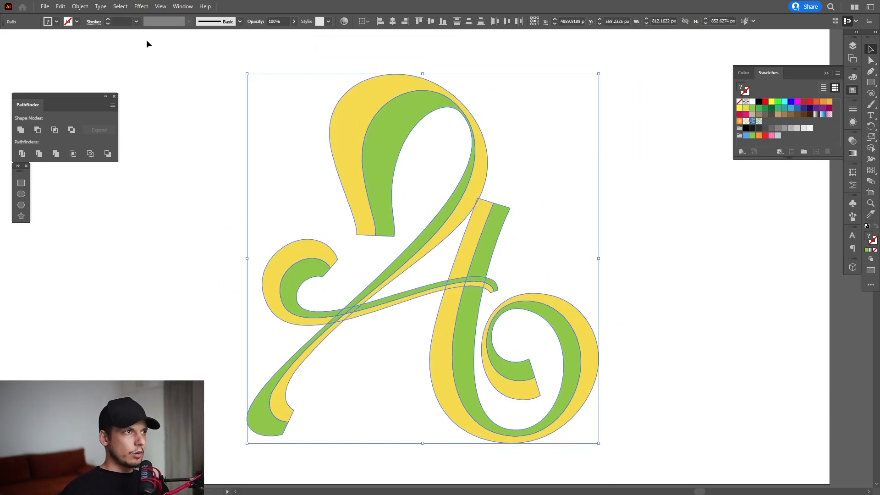
pyautogui.click(140, 7)
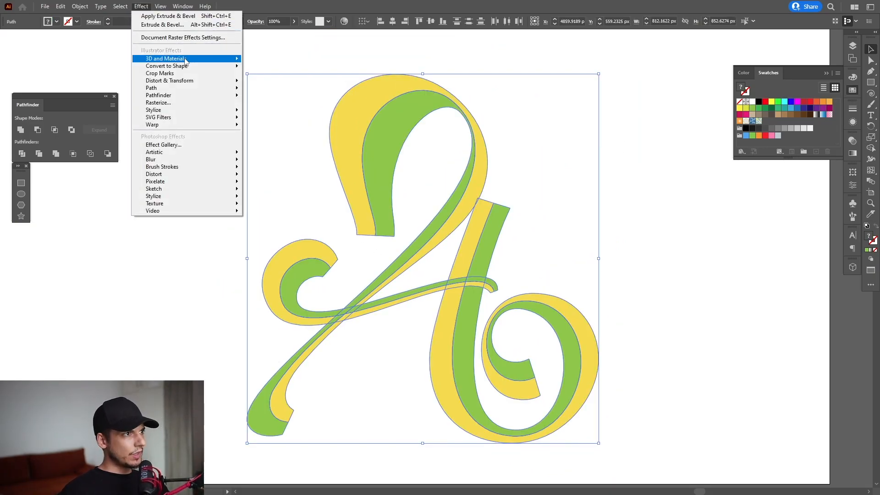
pyautogui.moveTo(185, 60)
pyautogui.click(260, 61)
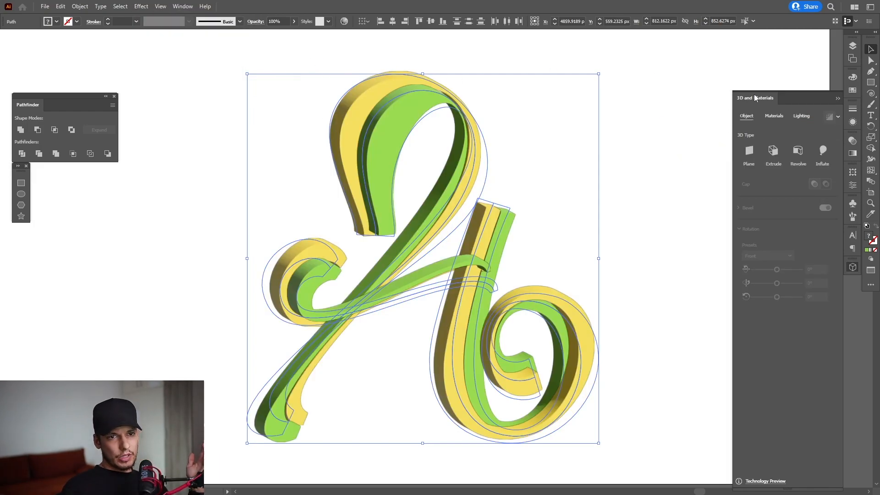
pyautogui.click(617, 144)
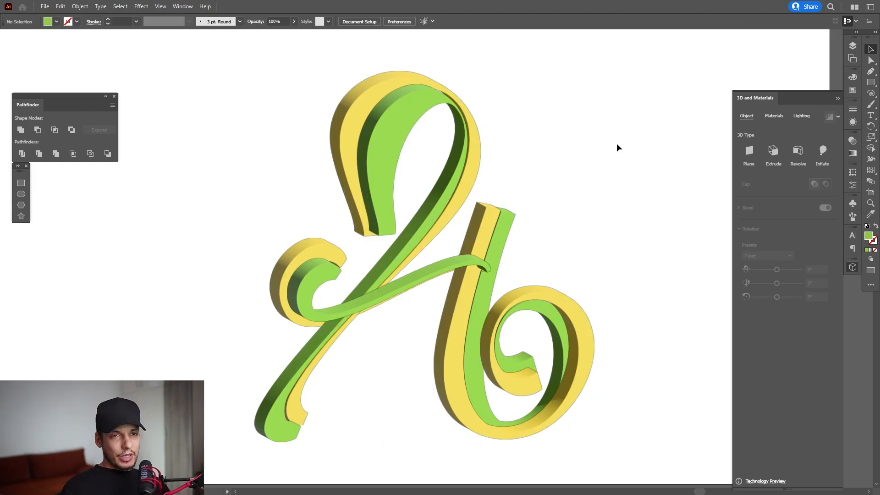
# Set the 3D rotation preset of the yellow upper loop and diagonal shape to Front.
pyautogui.moveTo(615, 67); pyautogui.dragTo(254, 403)
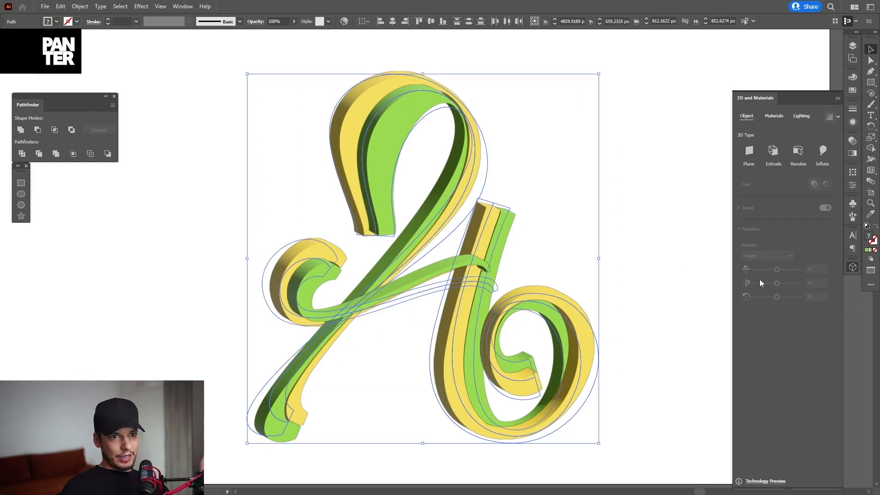
pyautogui.click(366, 87)
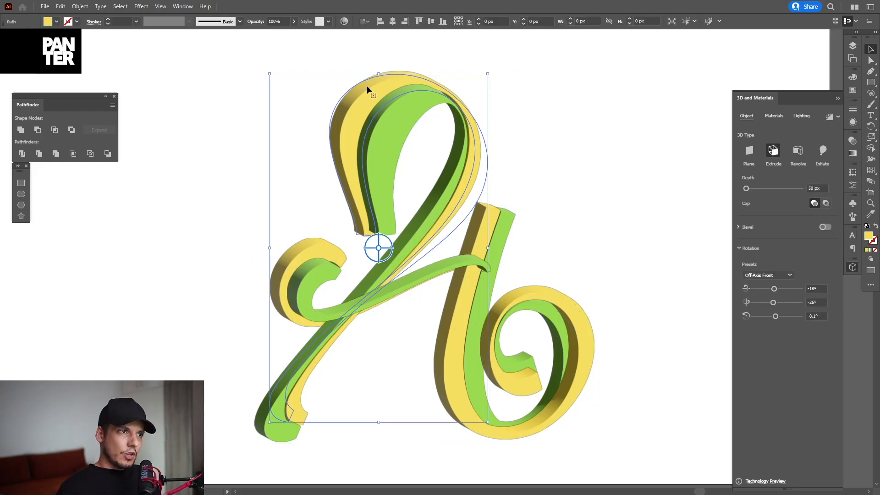
pyautogui.click(771, 276)
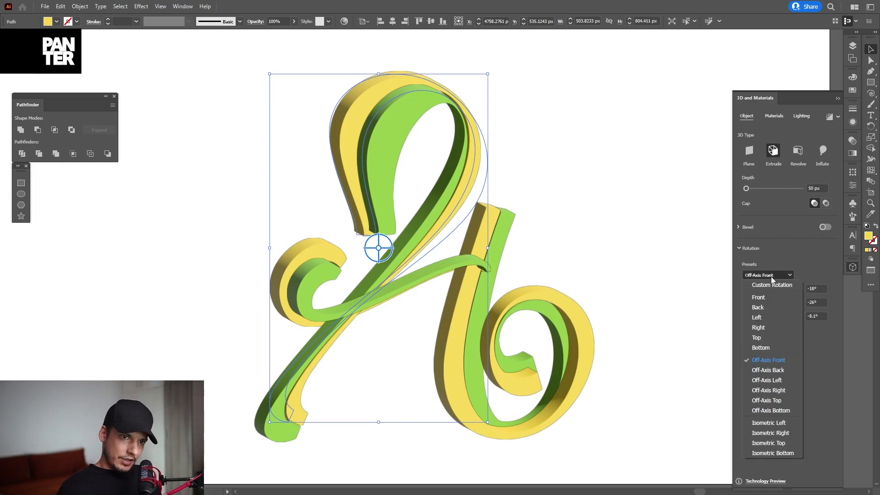
pyautogui.click(769, 296)
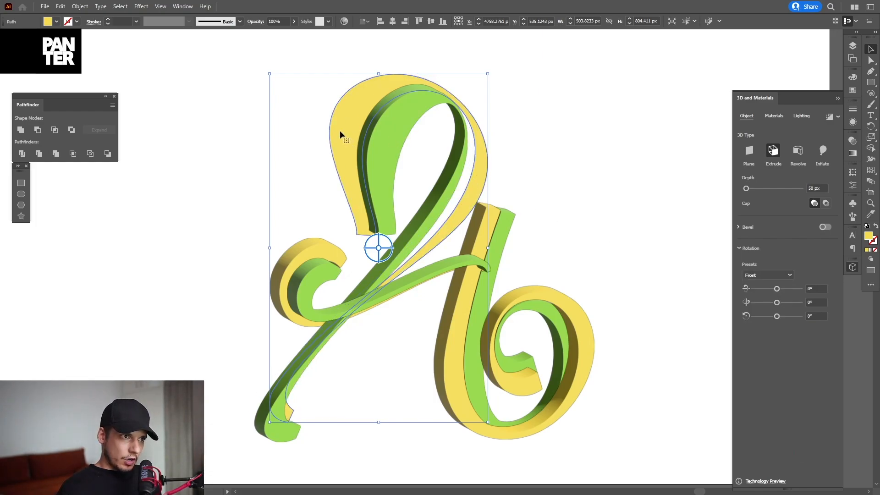
# Set the rotation preset of the green loop shape and the remaining crossbar and stem shapes to Front.
pyautogui.click(383, 139)
pyautogui.click(770, 276)
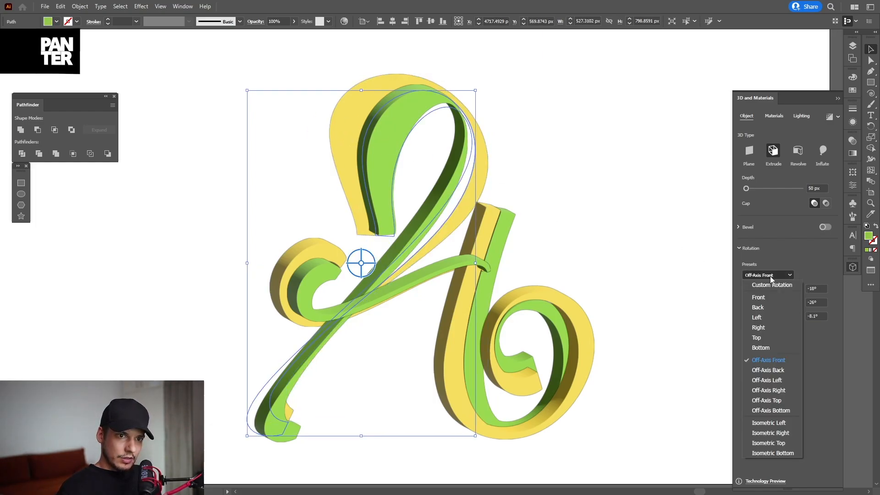
pyautogui.click(769, 296)
pyautogui.click(474, 321)
pyautogui.click(782, 276)
pyautogui.click(770, 296)
pyautogui.click(451, 330)
pyautogui.click(771, 276)
pyautogui.click(770, 297)
pyautogui.click(763, 276)
pyautogui.click(769, 296)
# Change the yellow loop and diagonal shape's 3D type to Inflate and render it with ray tracing.
pyautogui.click(339, 128)
pyautogui.click(823, 150)
pyautogui.click(556, 148)
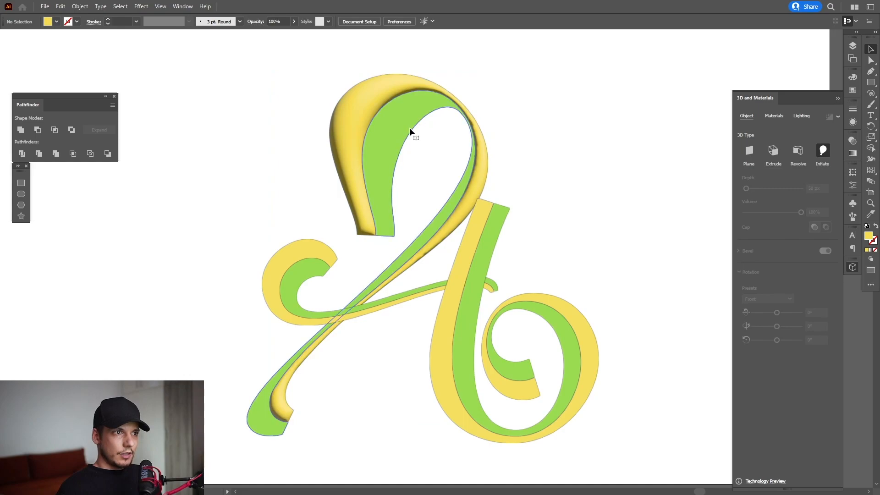
pyautogui.click(409, 127)
pyautogui.click(547, 102)
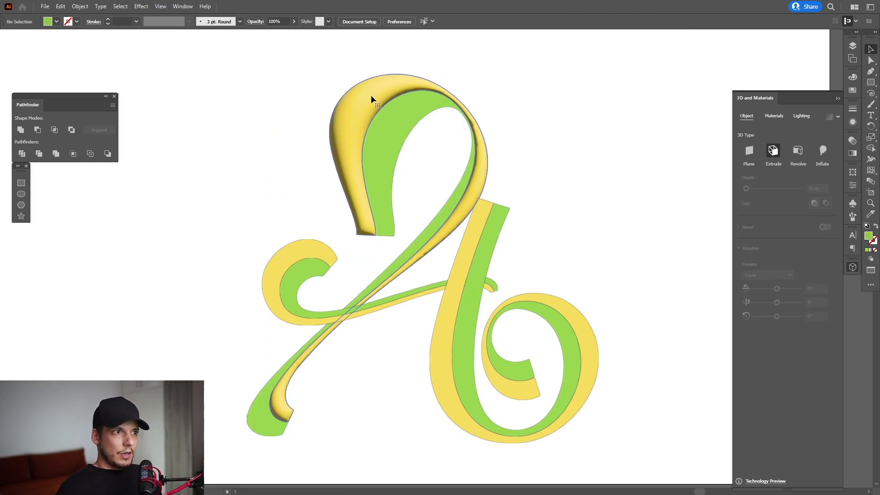
pyautogui.click(371, 94)
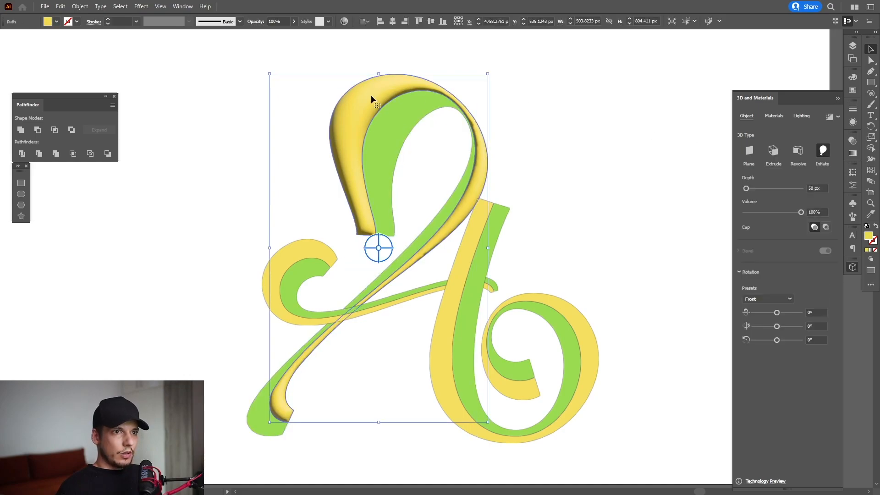
pyautogui.click(831, 117)
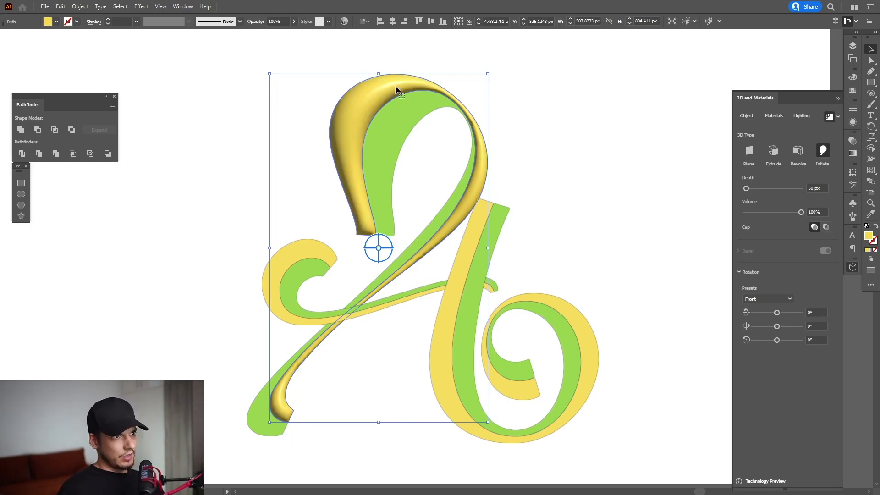
# Inflate and render the green loop shape and the remaining crossbar and stem shapes in the same way.
pyautogui.click(385, 137)
pyautogui.click(825, 152)
pyautogui.click(831, 117)
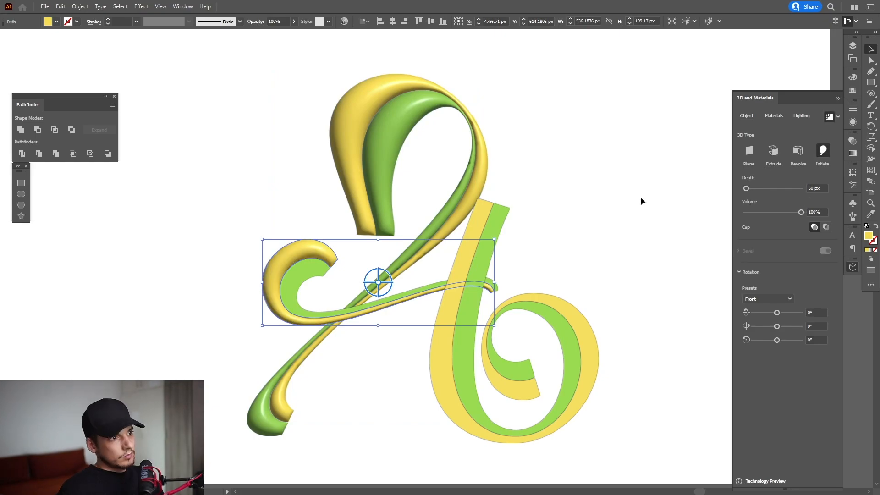
pyautogui.click(504, 217)
pyautogui.click(823, 151)
pyautogui.click(831, 117)
pyautogui.click(536, 230)
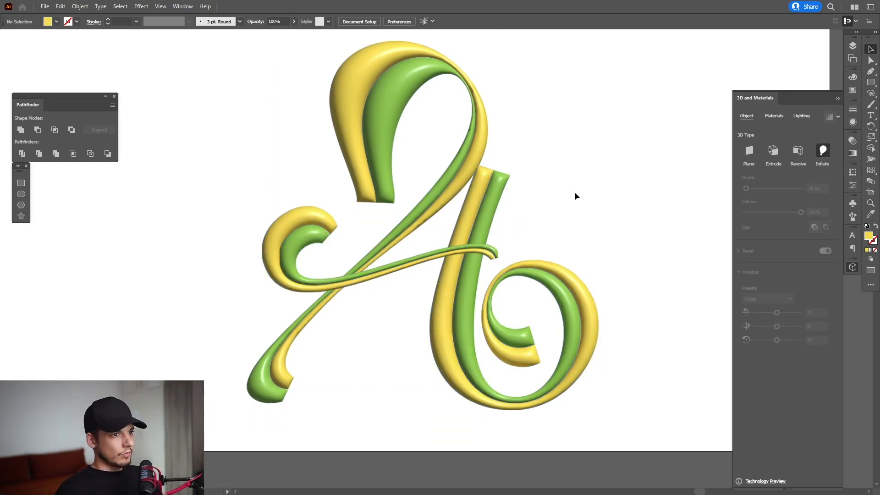
# Recolor the green halves magenta and turn on shadows behind the yellow loop and diagonal shape.
pyautogui.press('v')
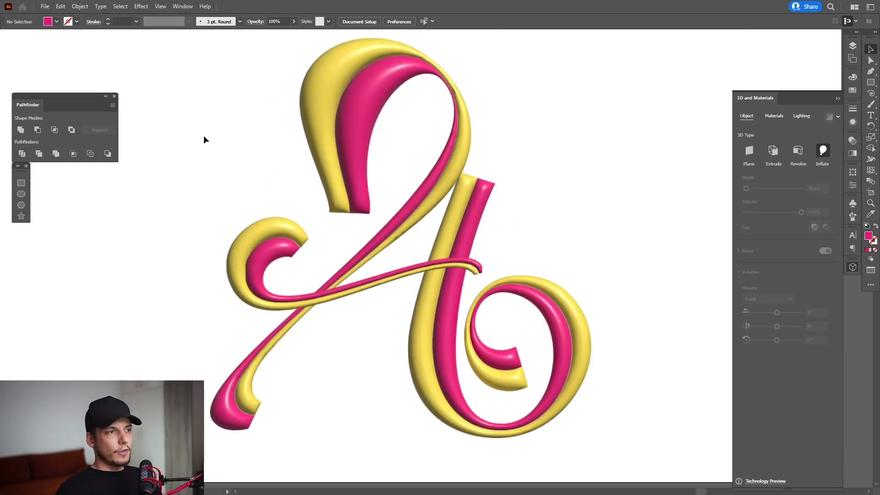
pyautogui.moveTo(204, 136); pyautogui.dragTo(568, 341)
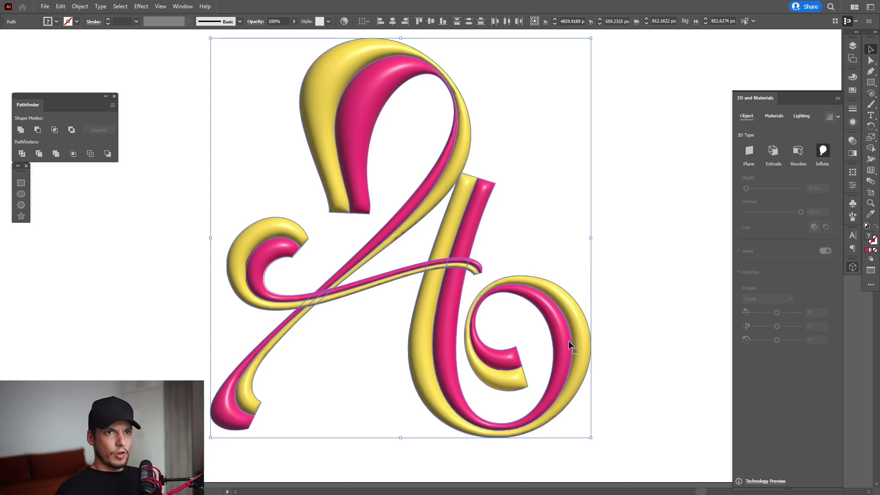
pyautogui.click(802, 118)
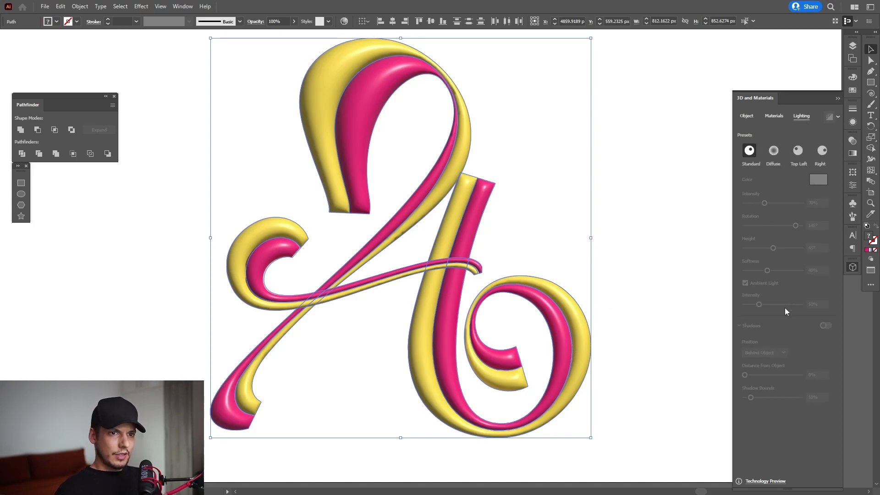
pyautogui.click(633, 197)
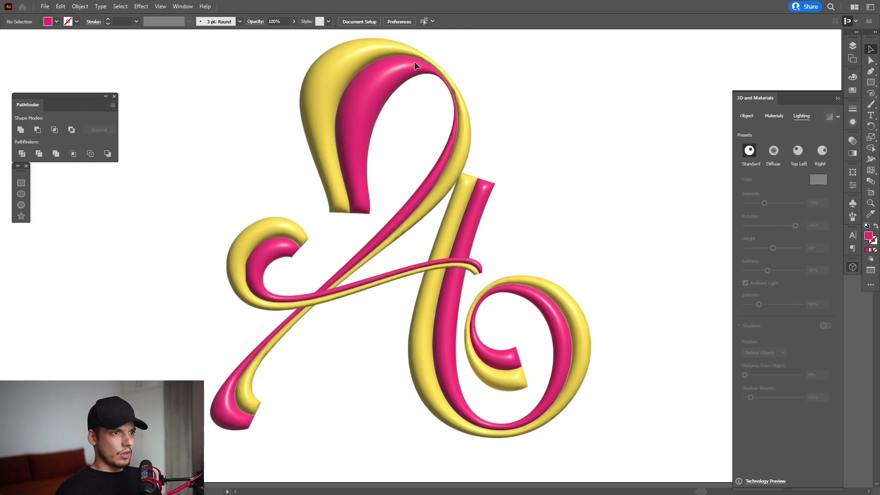
pyautogui.click(331, 84)
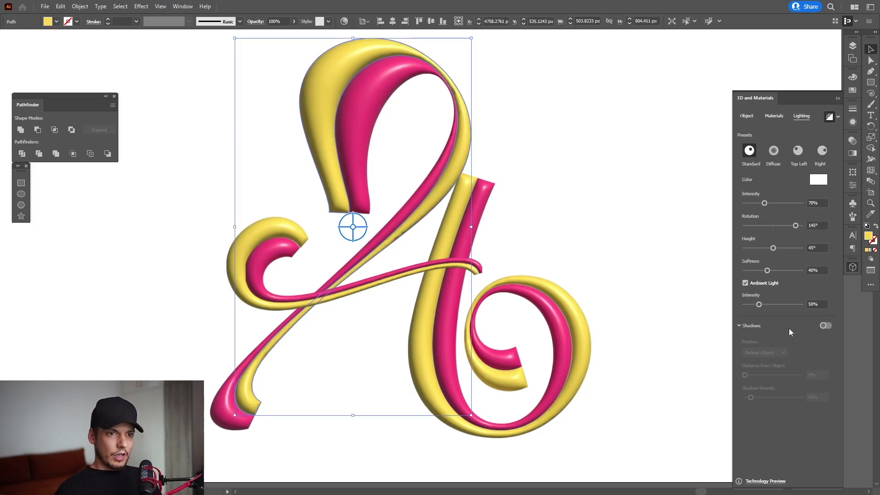
pyautogui.click(825, 327)
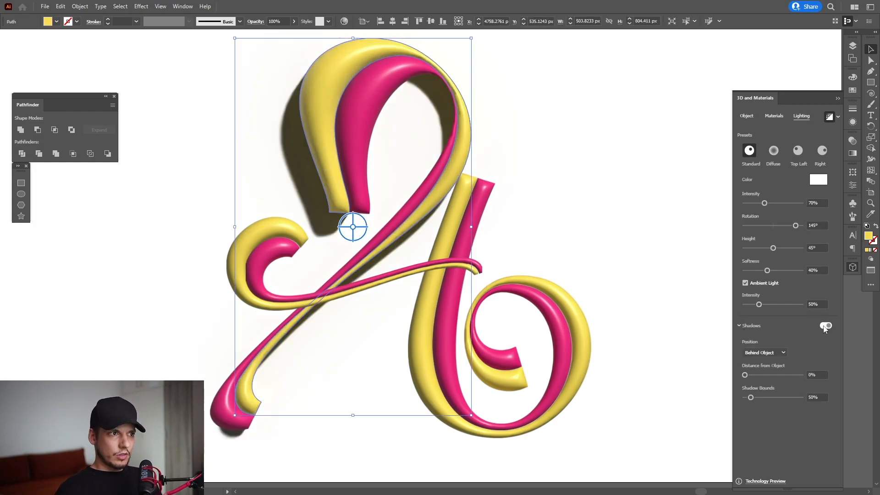
pyautogui.click(504, 171)
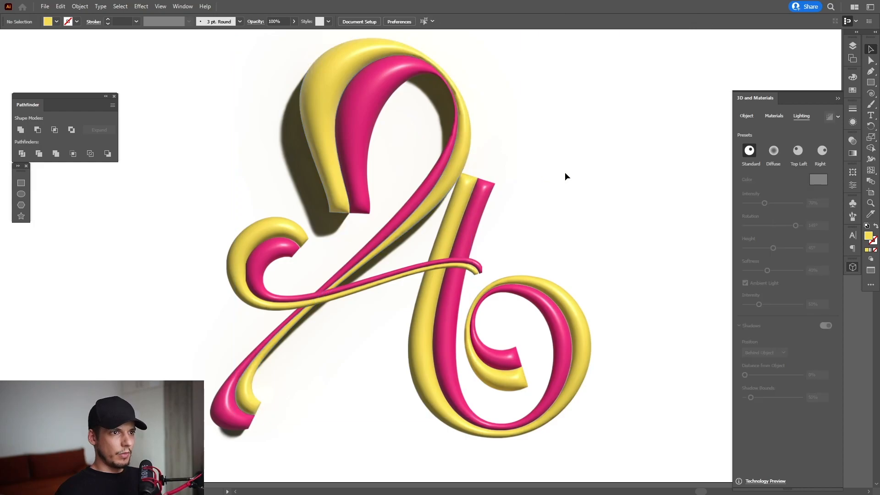
# Select the whole letter and scale it up proportionally from its centre, beyond the artboard's edges.
pyautogui.scroll(-3, 441, 288)
pyautogui.click(345, 338)
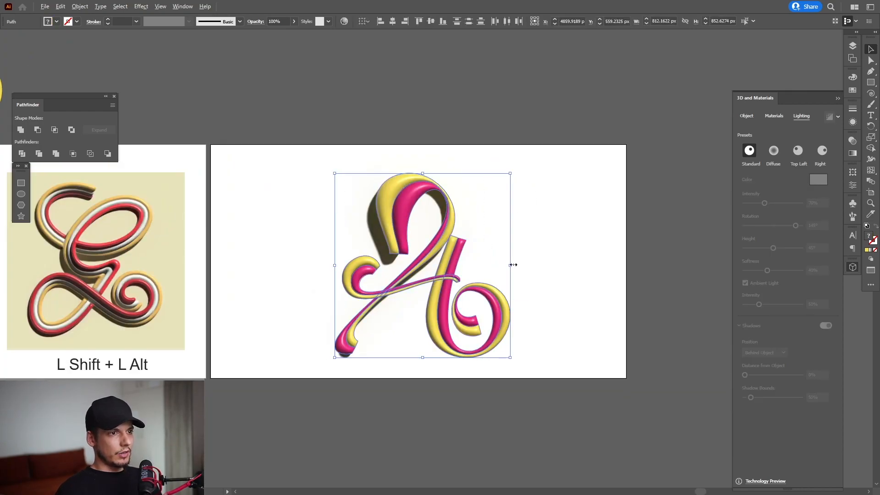
pyautogui.moveTo(512, 265); pyautogui.dragTo(608, 169)
pyautogui.click(606, 163)
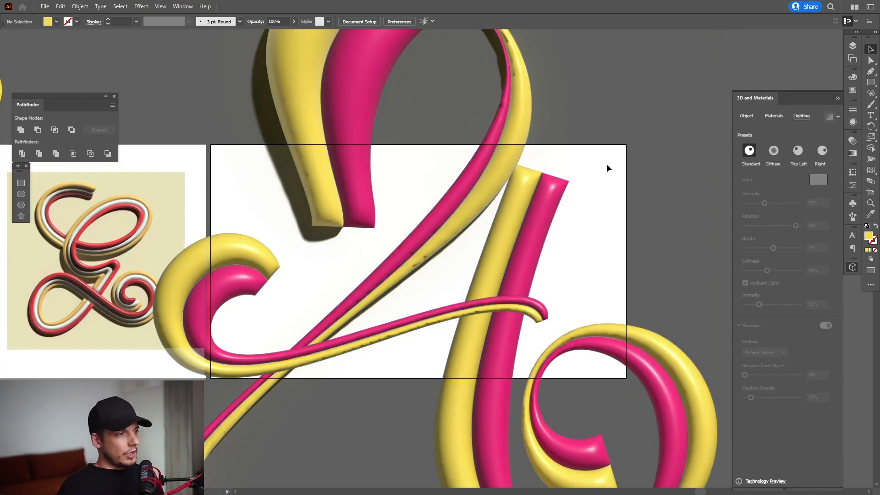
# Turn on shadows for the remaining yellow and magenta shapes of the enlarged letter.
pyautogui.scroll(2, 226, 157)
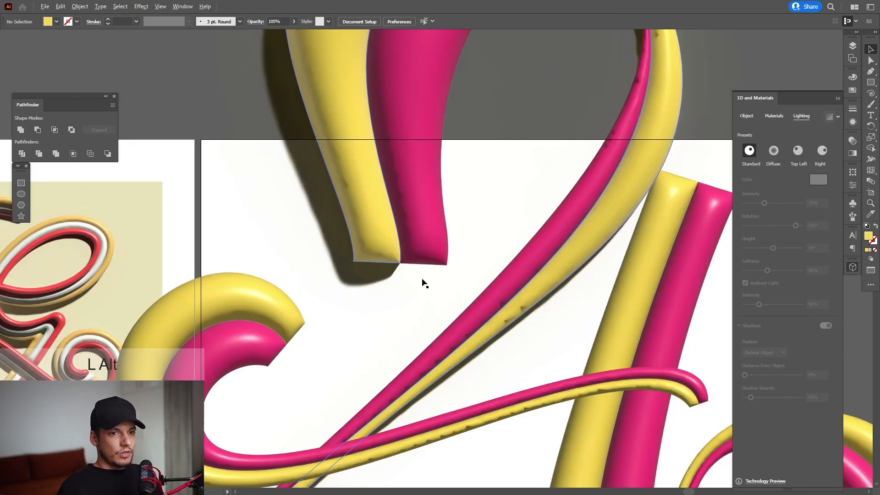
pyautogui.scroll(-5, 422, 281)
pyautogui.moveTo(447, 236); pyautogui.dragTo(422, 283)
pyautogui.scroll(2, 537, 259)
pyautogui.scroll(1, 539, 263)
pyautogui.click(416, 215)
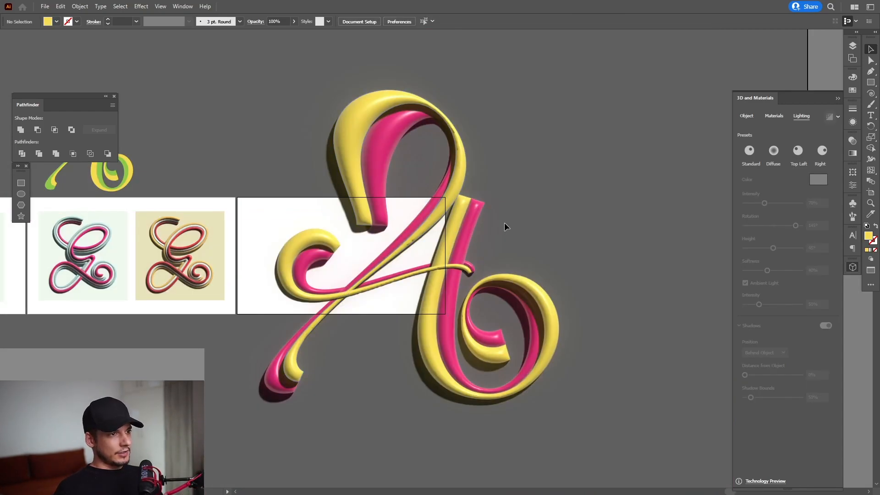
# Enlarge the artboard with the Artboard tool so that it surrounds the whole scaled-up letter.
pyautogui.scroll(1, 503, 222)
pyautogui.moveTo(503, 223); pyautogui.dragTo(659, 59)
pyautogui.scroll(-1, 514, 214)
pyautogui.hotkey('shift', 'o')
pyautogui.moveTo(481, 305); pyautogui.dragTo(481, 384)
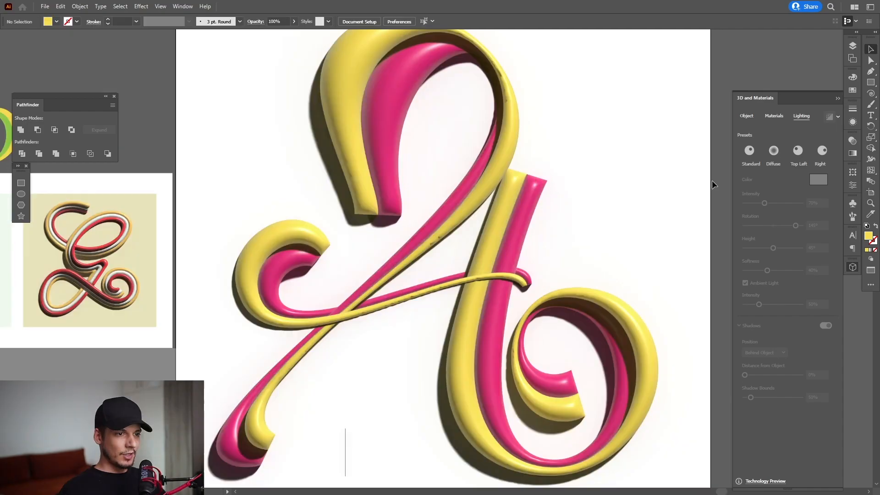